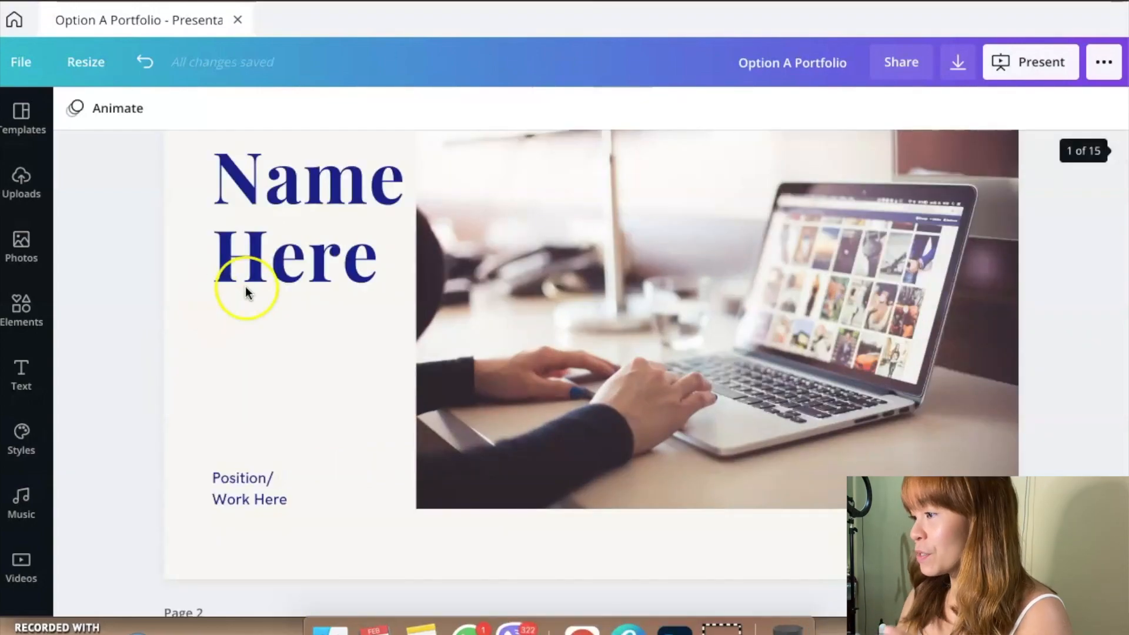
scroll(245, 287, "down", 3)
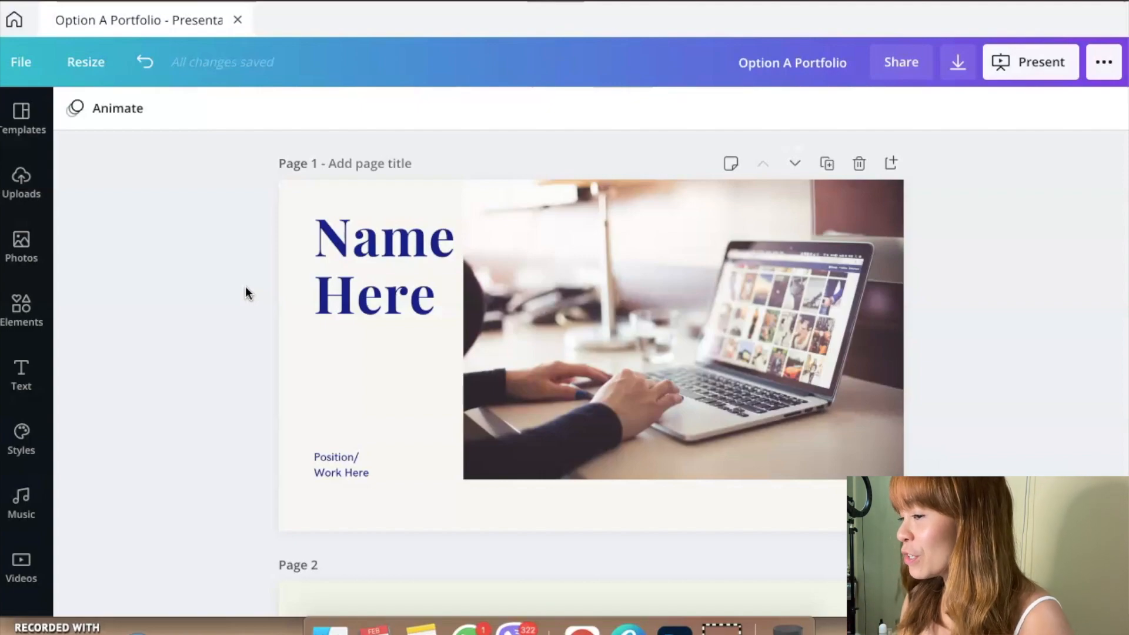
left_click(383, 274)
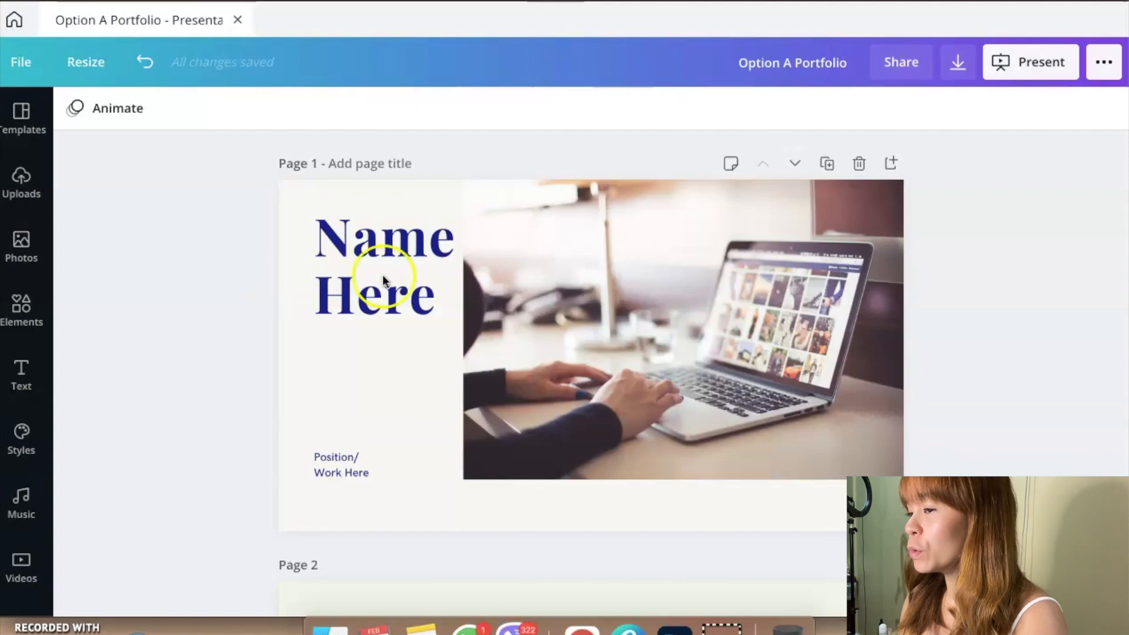
left_click(612, 331)
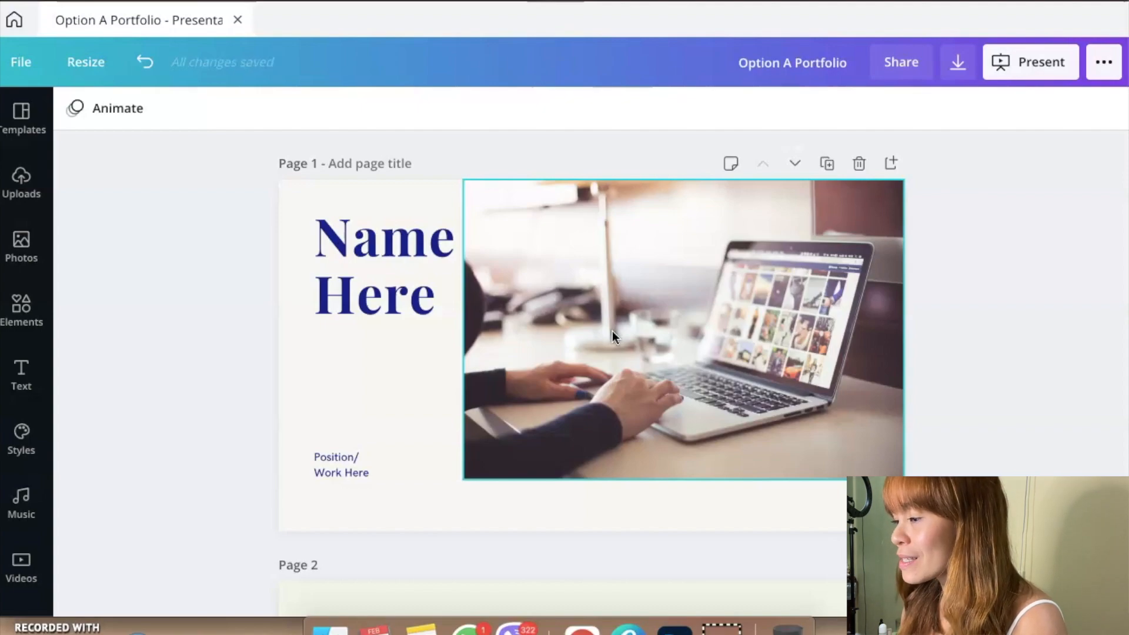
Step: Replace the "Introduce yourself" heading on page 2 with "Hey, I am" followed by the owner's first name and a period
scroll(613, 336, "down", 7)
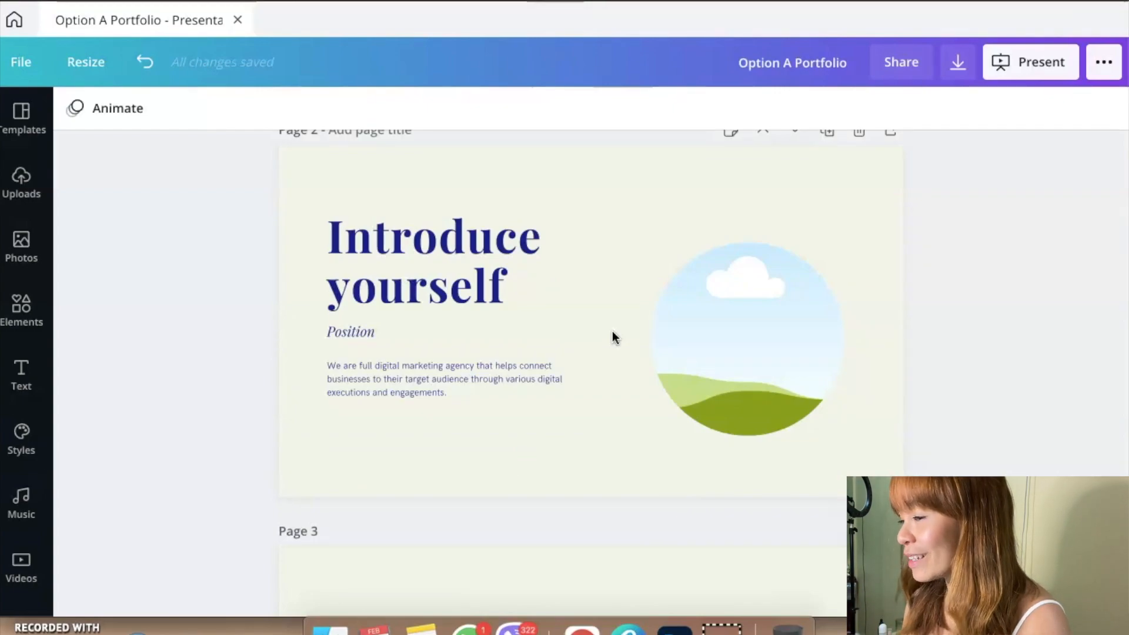
left_click(443, 247)
double_click(443, 247)
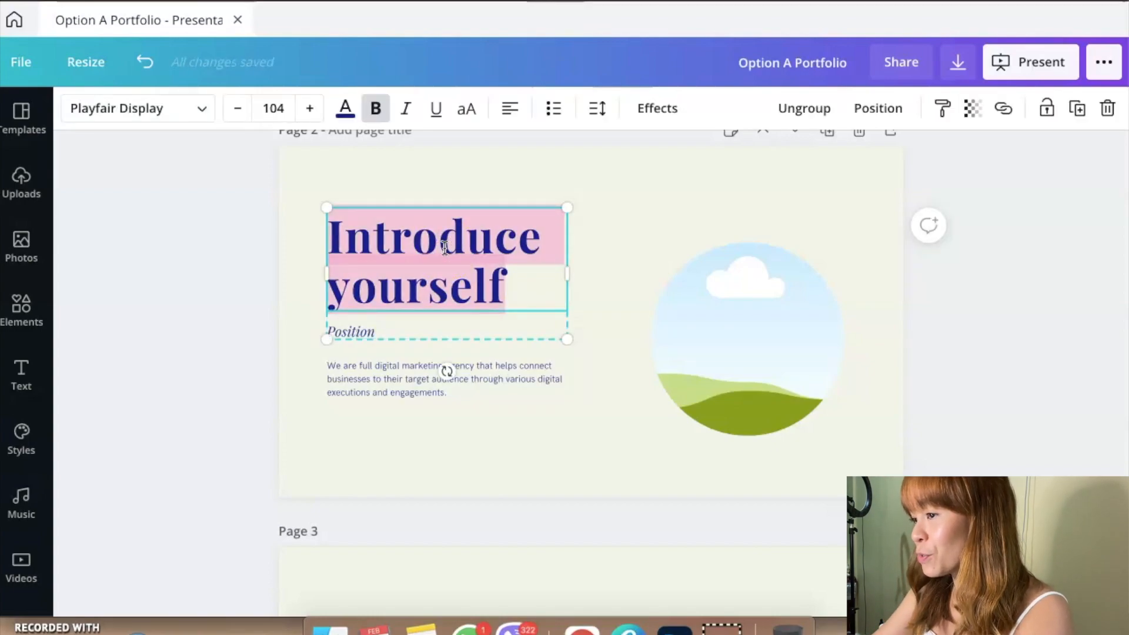
type("Hey, I")
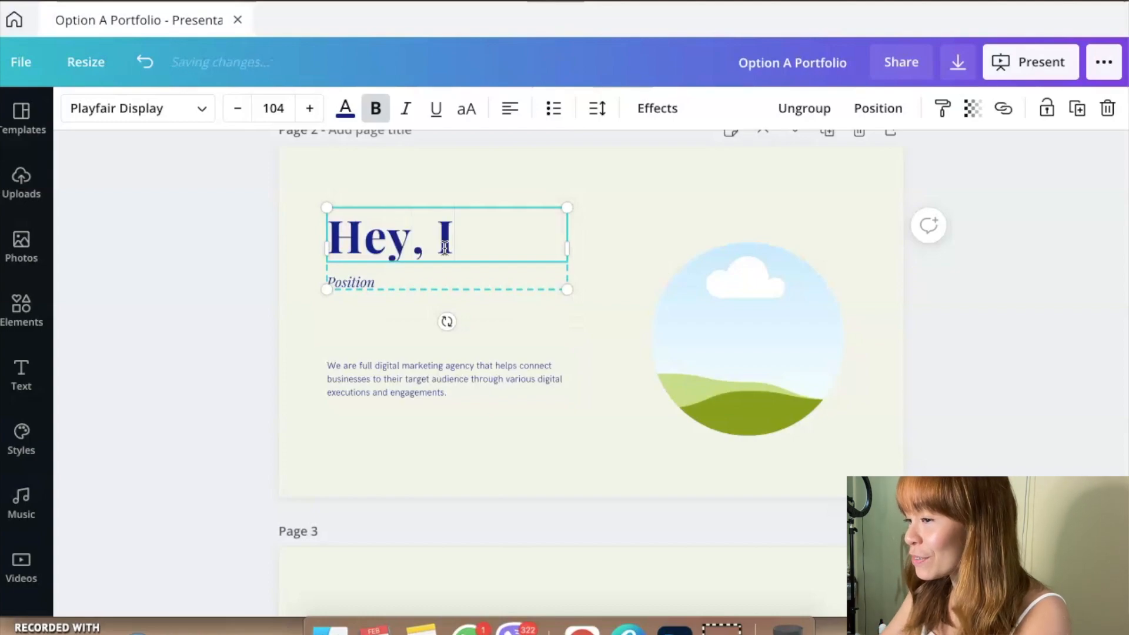
type(" am Va")
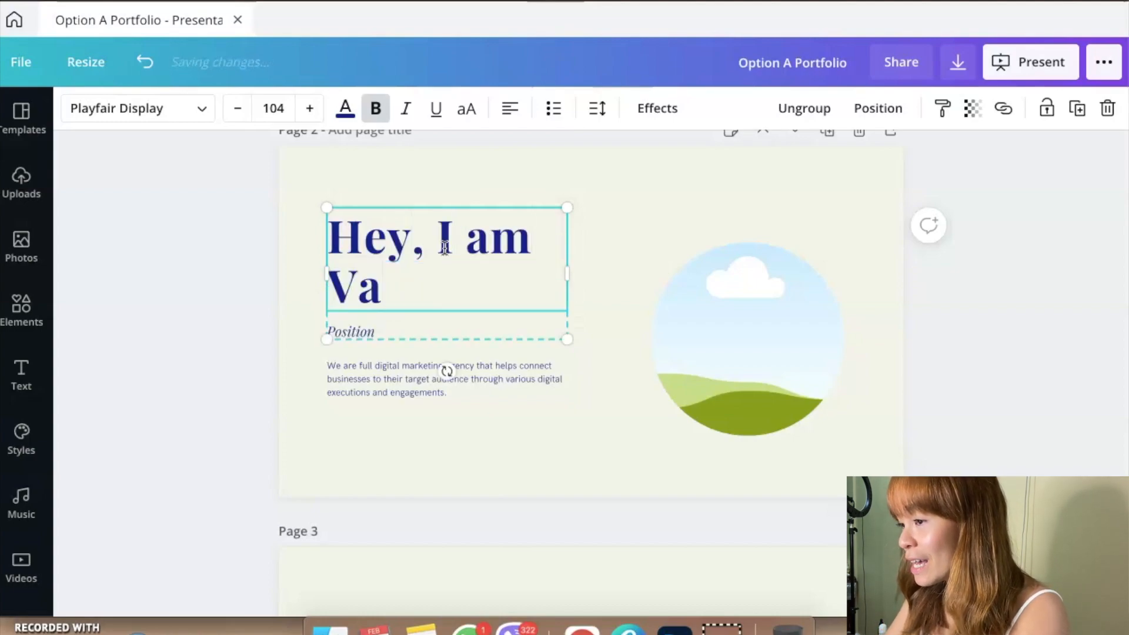
type("nya.")
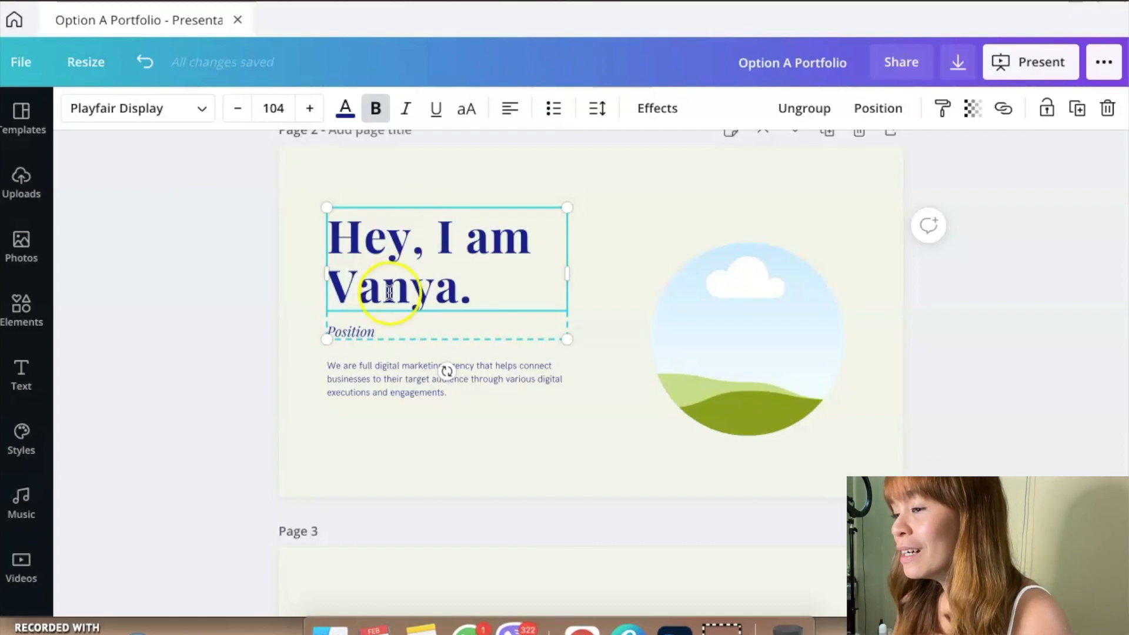
Step: Replace the "Position" placeholder under the page 2 heading with "Social Media Manager"
left_click(371, 325)
double_click(371, 325)
key("BackSpace")
type("Soc")
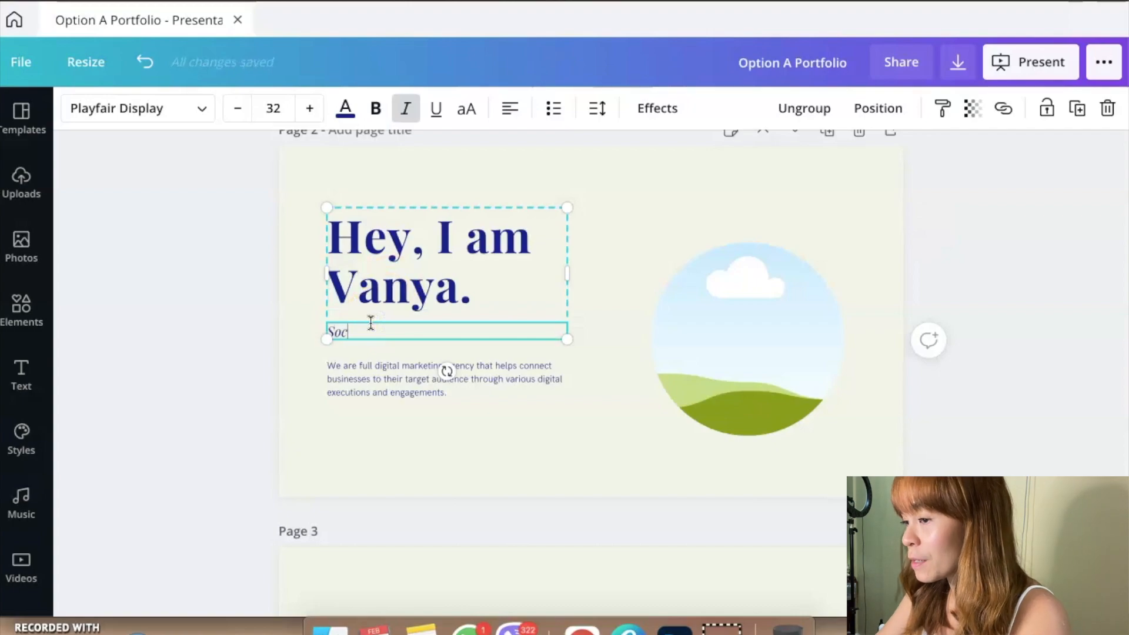
type("ial Media Manager")
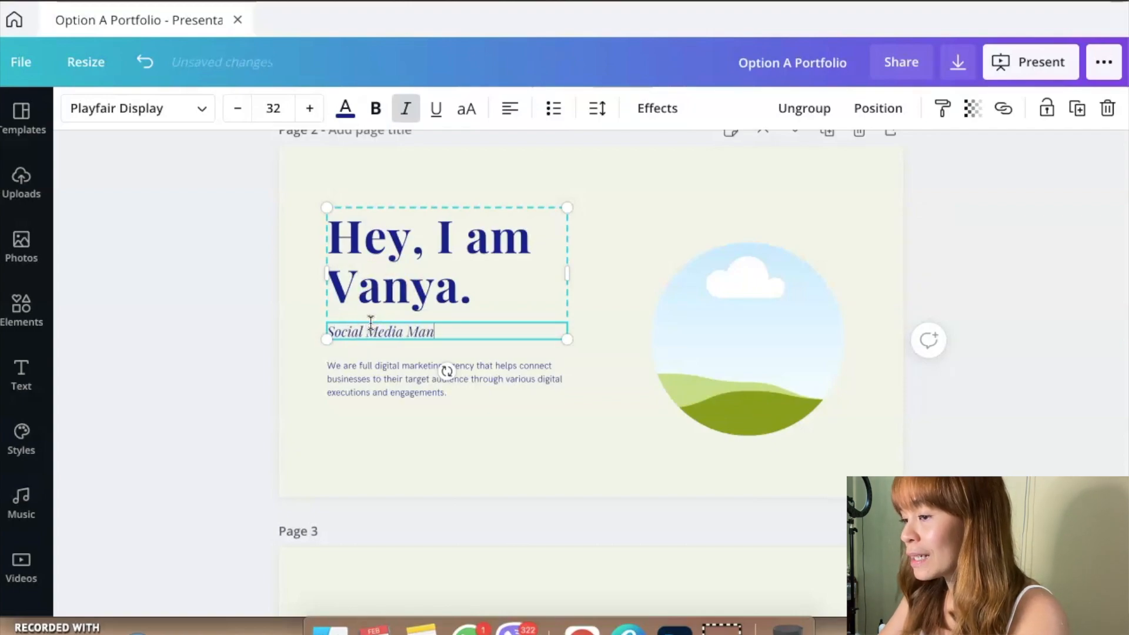
Step: Fill the circular frame on page 2 with the uploaded beach photo of the woman in sunglasses
left_click(36, 211)
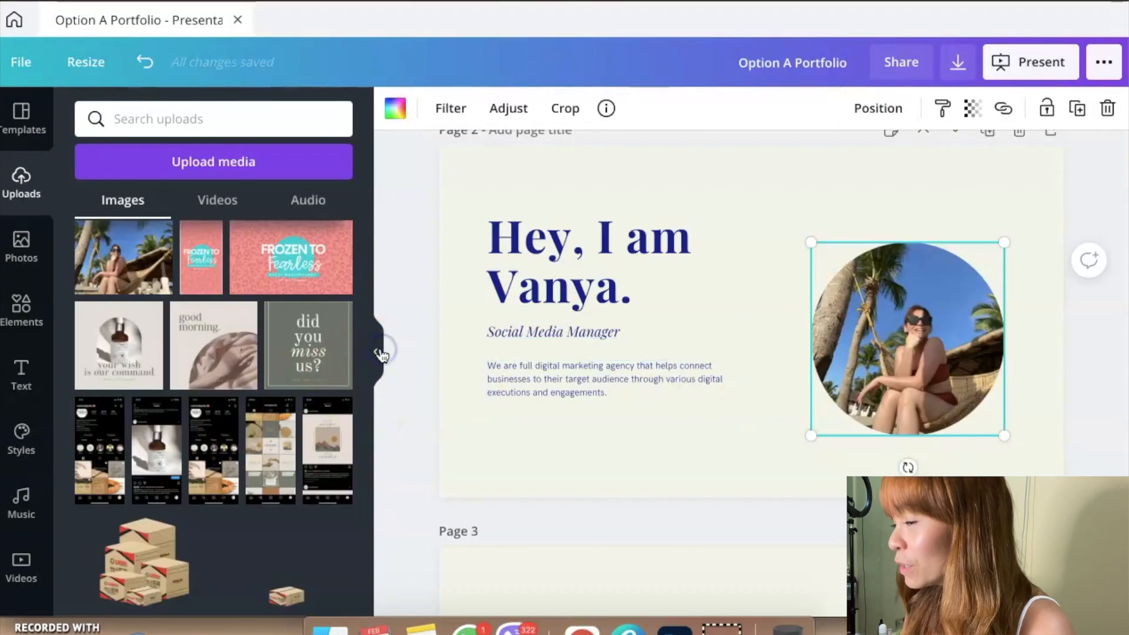
left_click(375, 353)
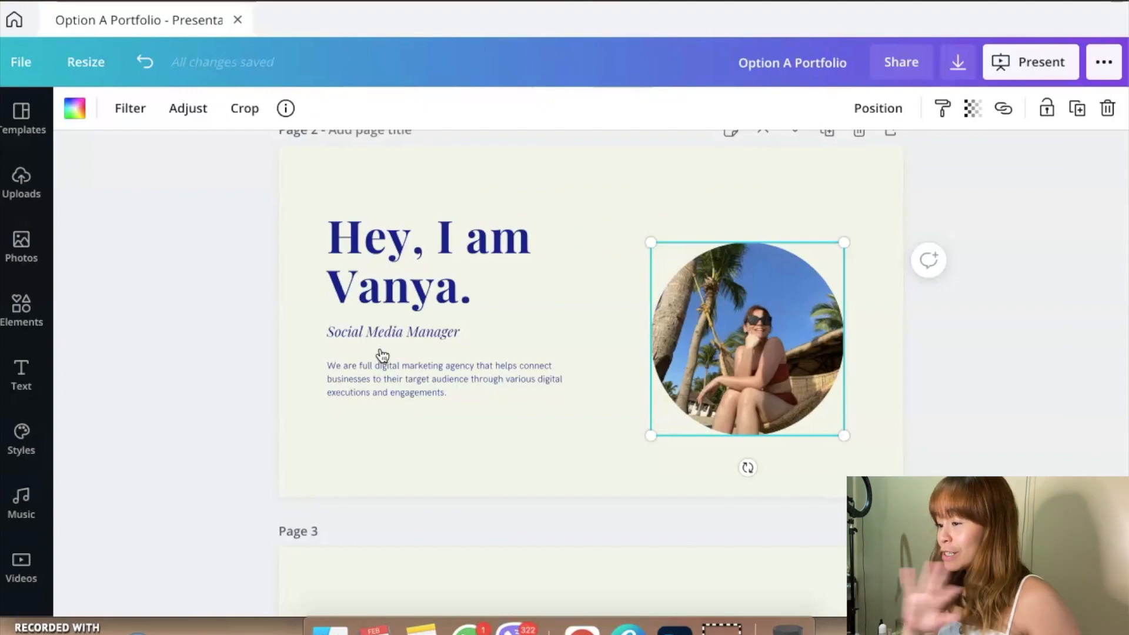
Step: Replace the page 2 description with "I've been working as a freelance social media manager since 2012. Lorem Ipsum Dolor."
left_click(414, 399)
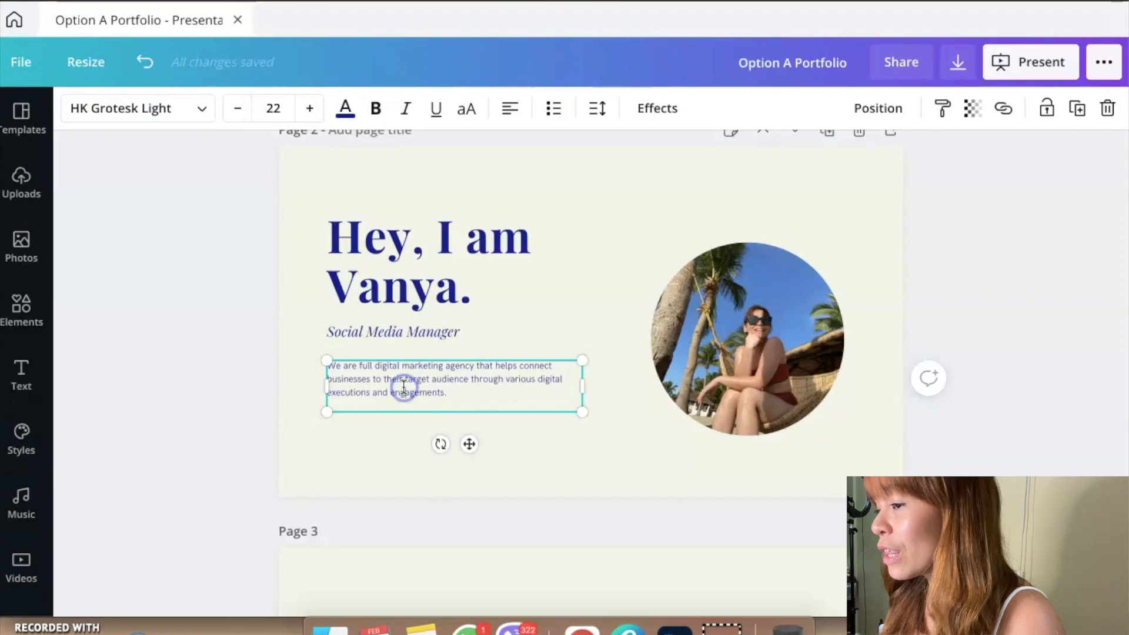
key("super+a")
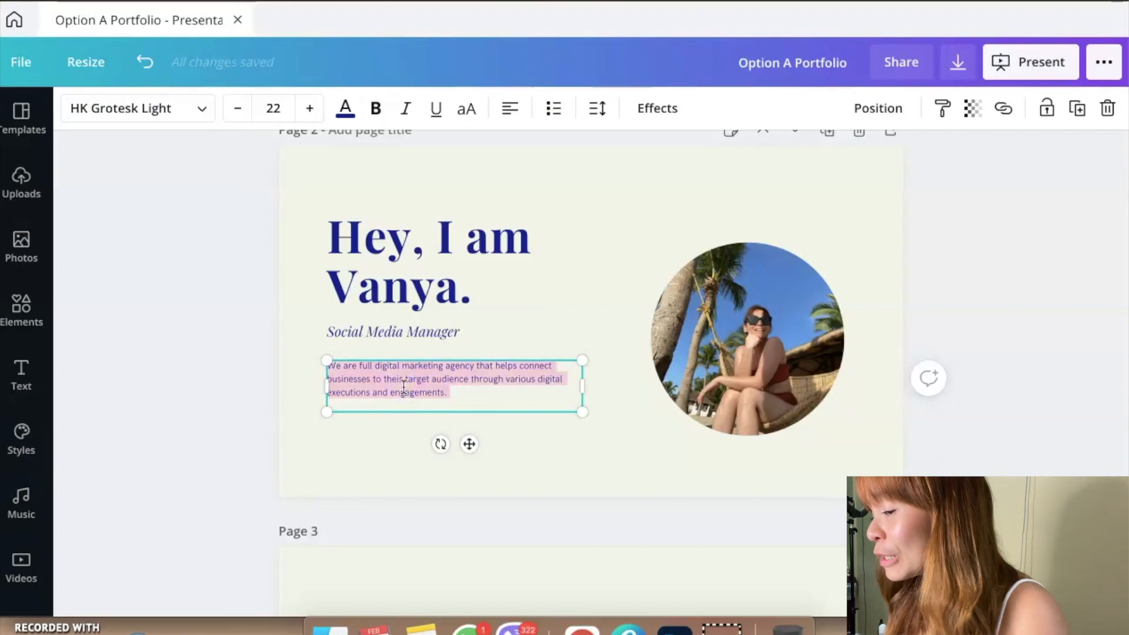
type("I've been working as a freelance social media manager since 2012. I've")
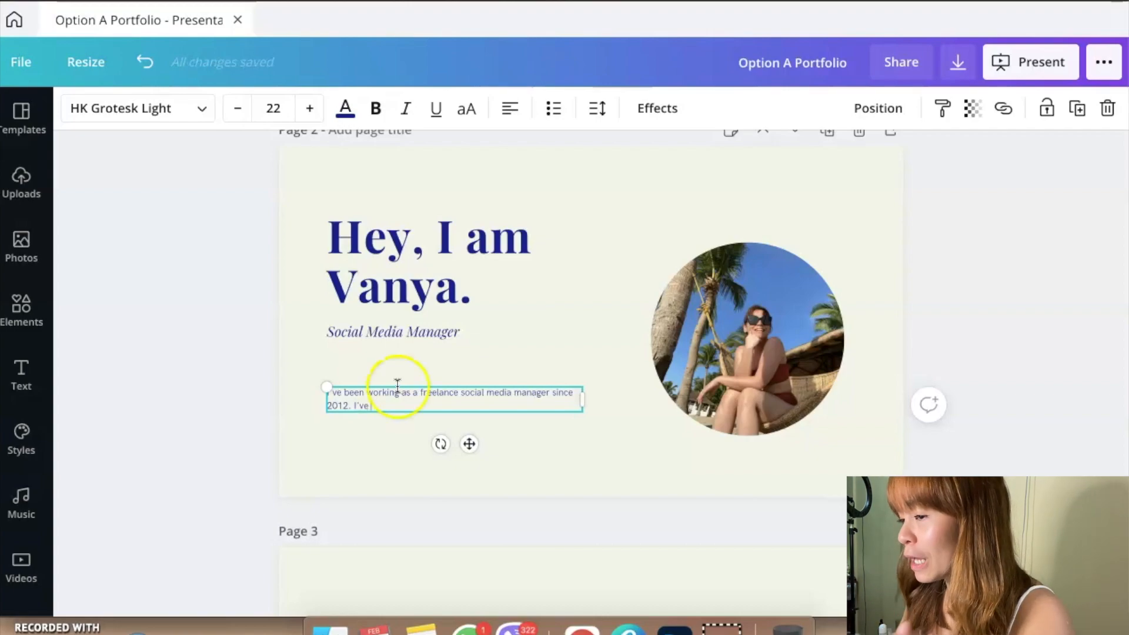
key("BackSpace")
key("BackSpace")
key("BackSpace")
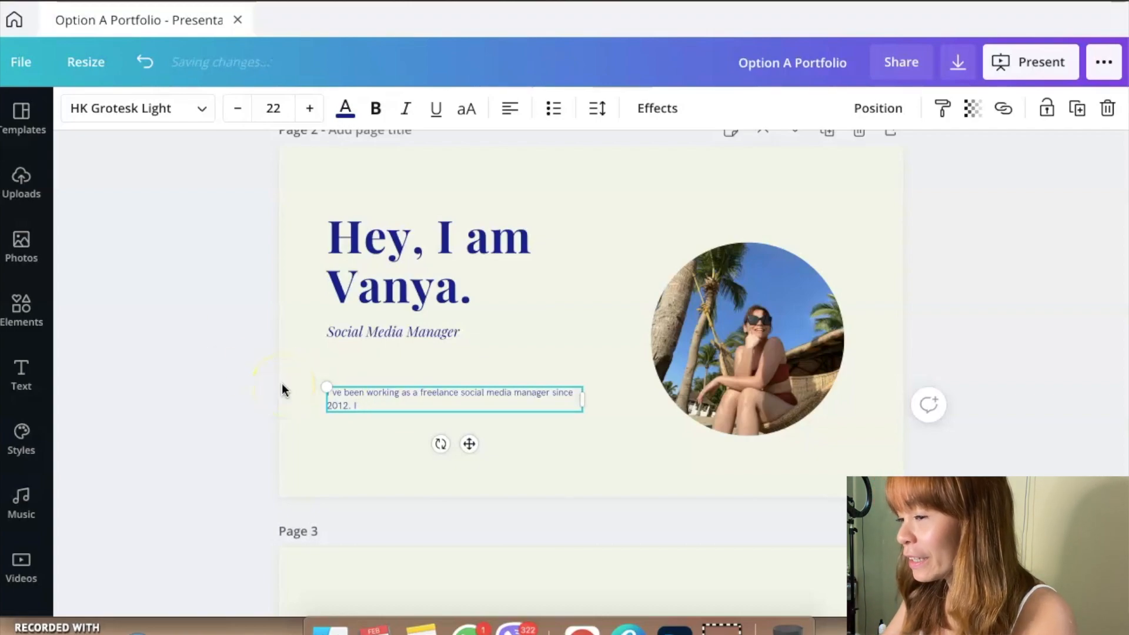
type("Lorem Ip")
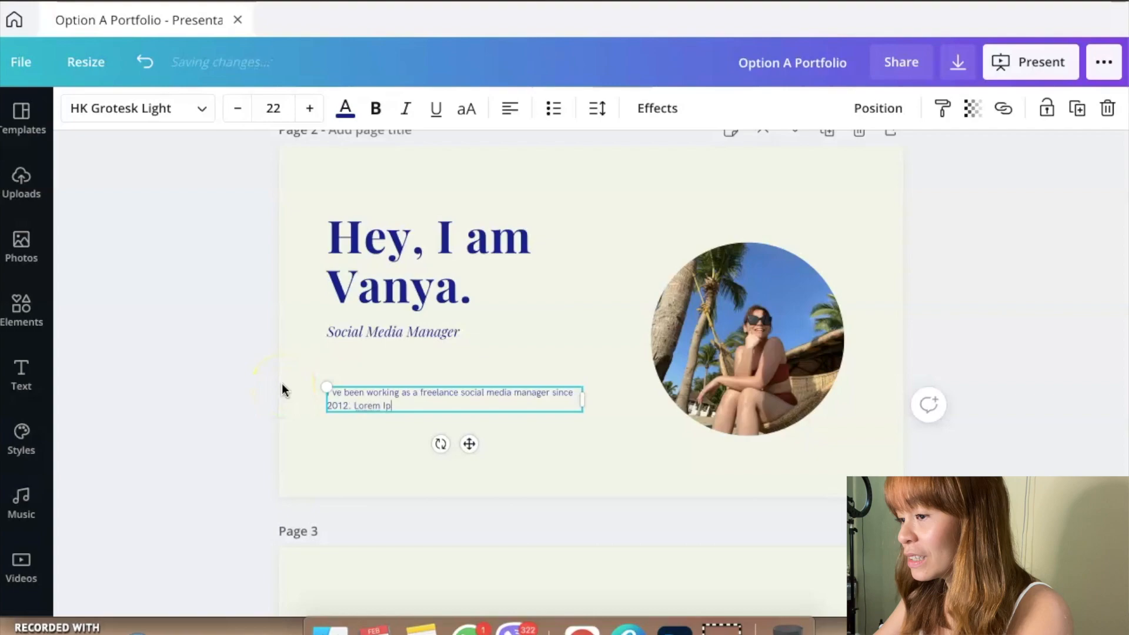
type("sum Dolor.")
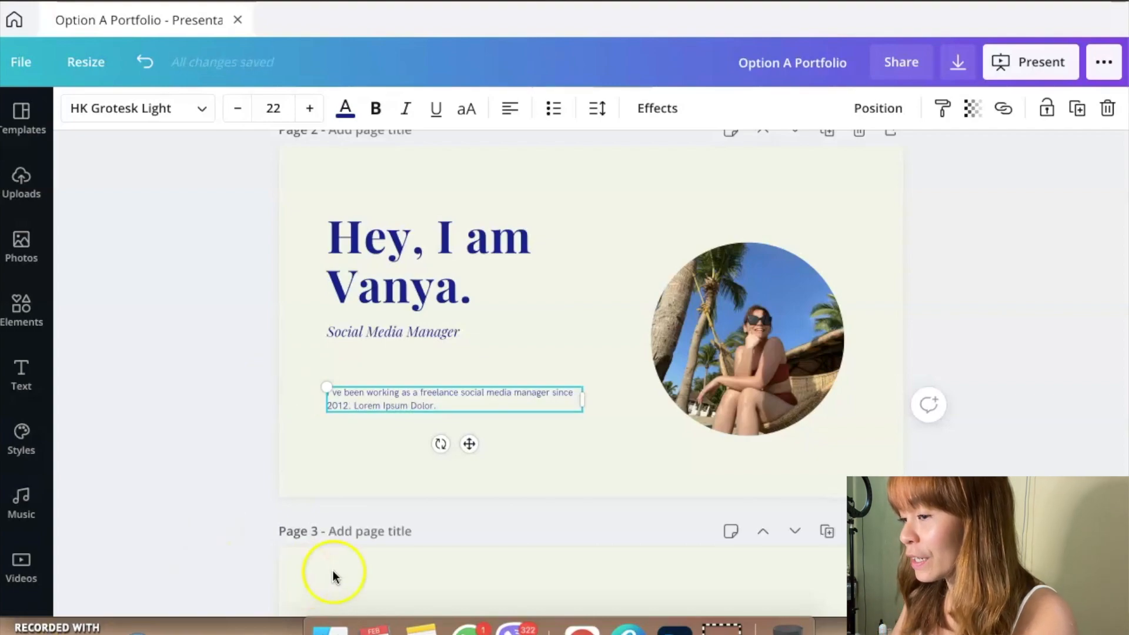
Step: Move the page 2 description up so it sits just below the "Social Media Manager" line
left_click(443, 415)
left_click_drag(402, 391, 403, 368)
left_click(383, 449)
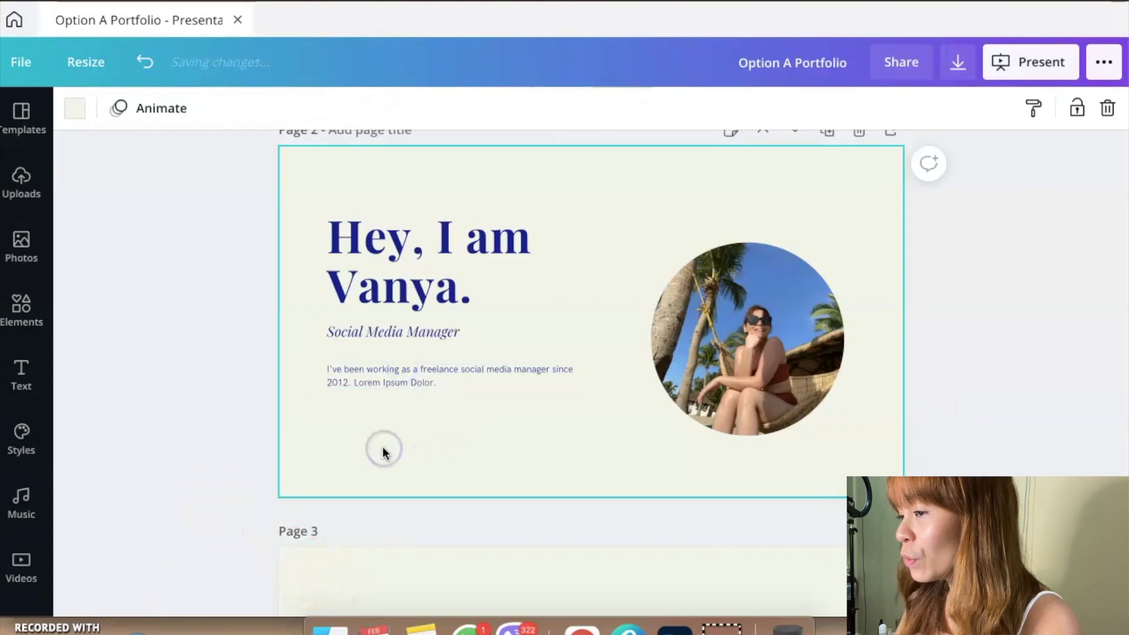
Step: Replace the placeholder text under HIGHSCHOOL on the page 3 Educational Background slide with "Miriam Highl School"
scroll(383, 448, "down", 5)
scroll(383, 452, "down", 2)
left_click(383, 450)
key("BackSpace")
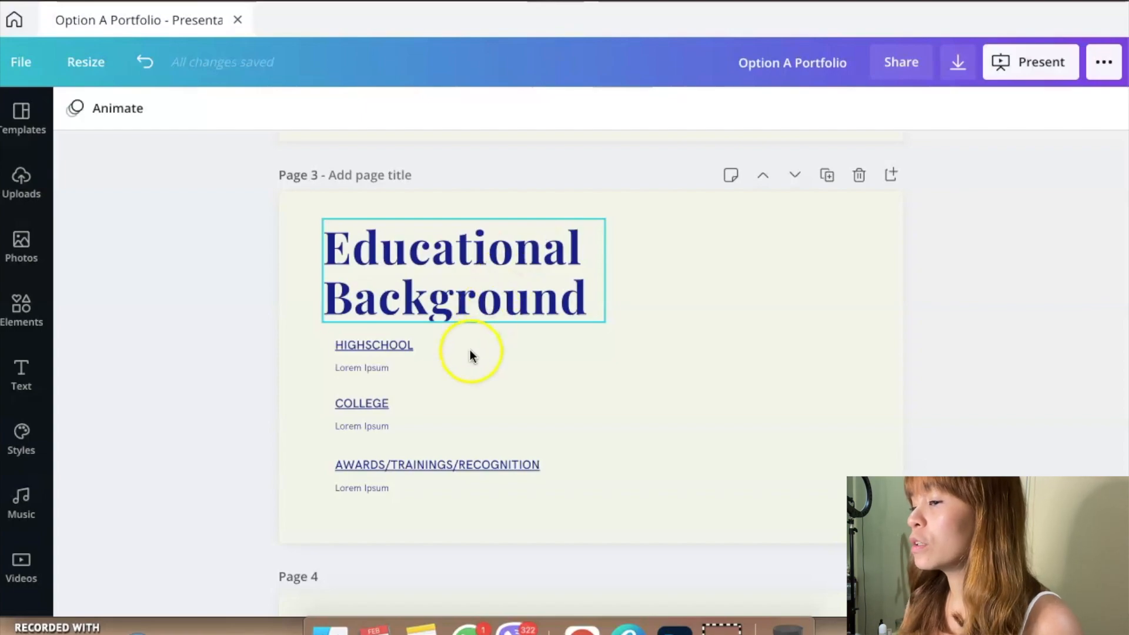
left_click(394, 365)
type("Miriam Ch")
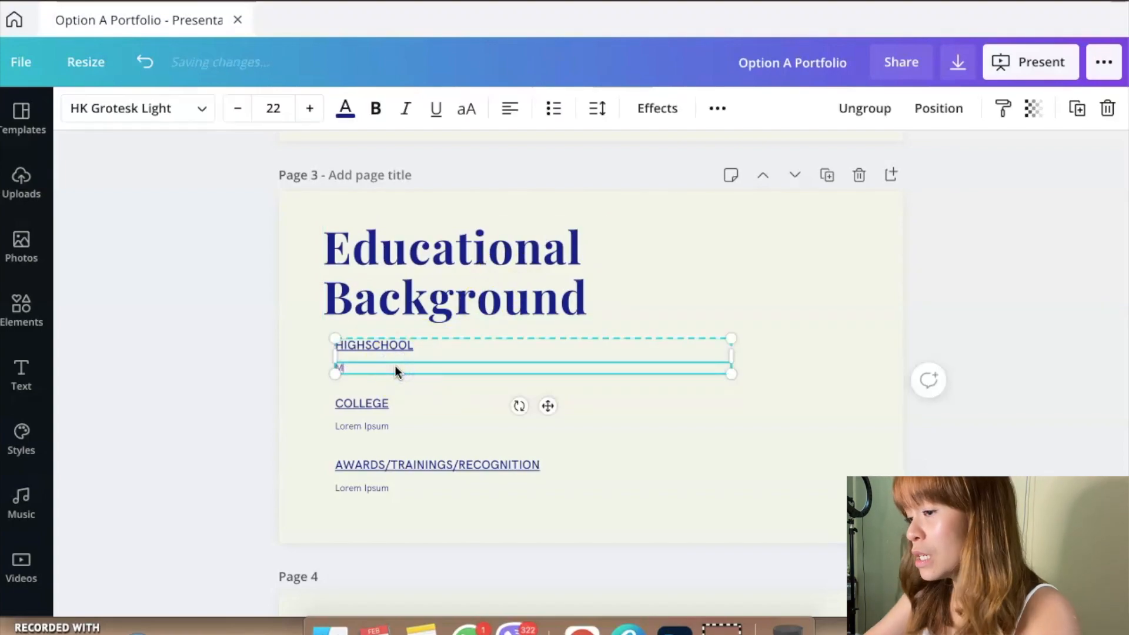
key("BackSpace")
type("Highl School")
Step: Replace the placeholder under COLLEGE with "BA Communication, Miriam College" and add "Batch 2012" on a second line
left_click(363, 427)
left_click(363, 427)
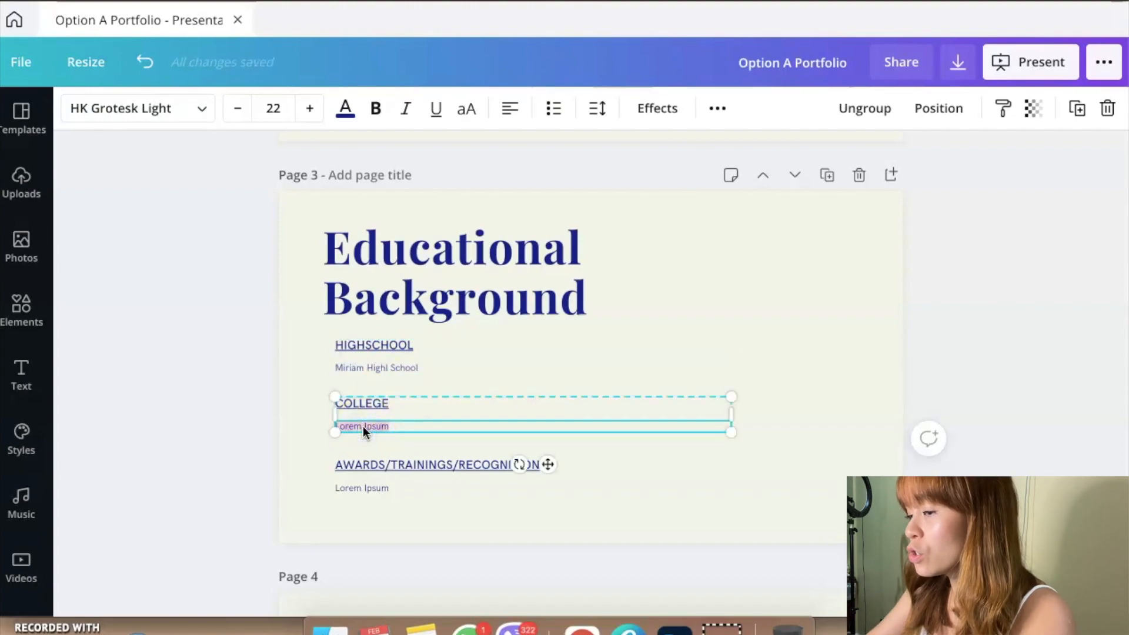
type("BA Co")
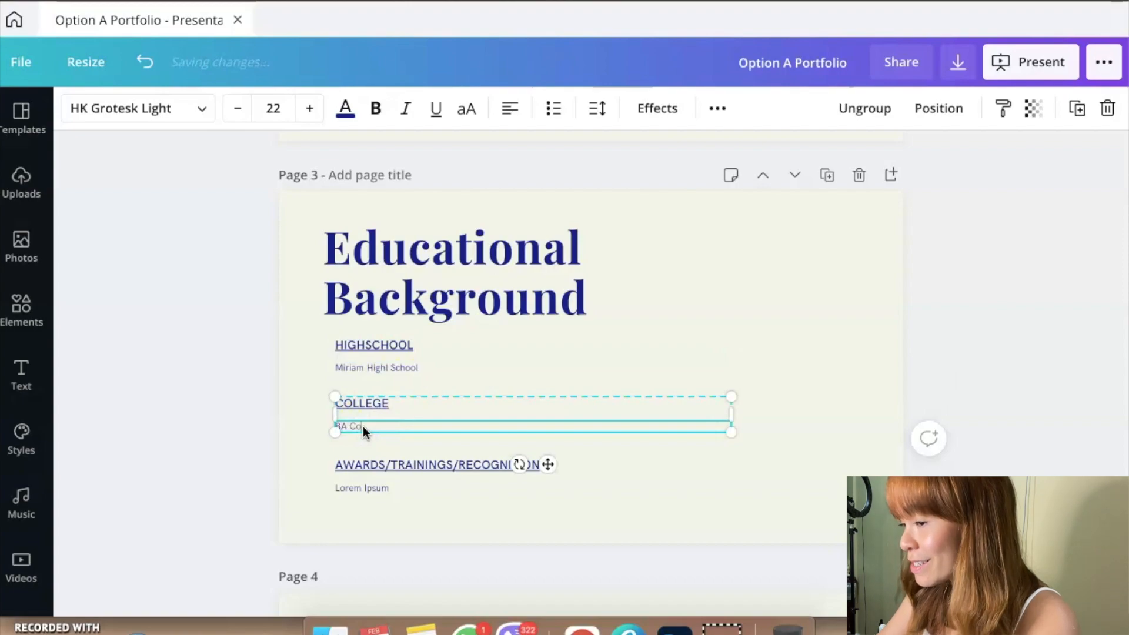
type("mmunicat")
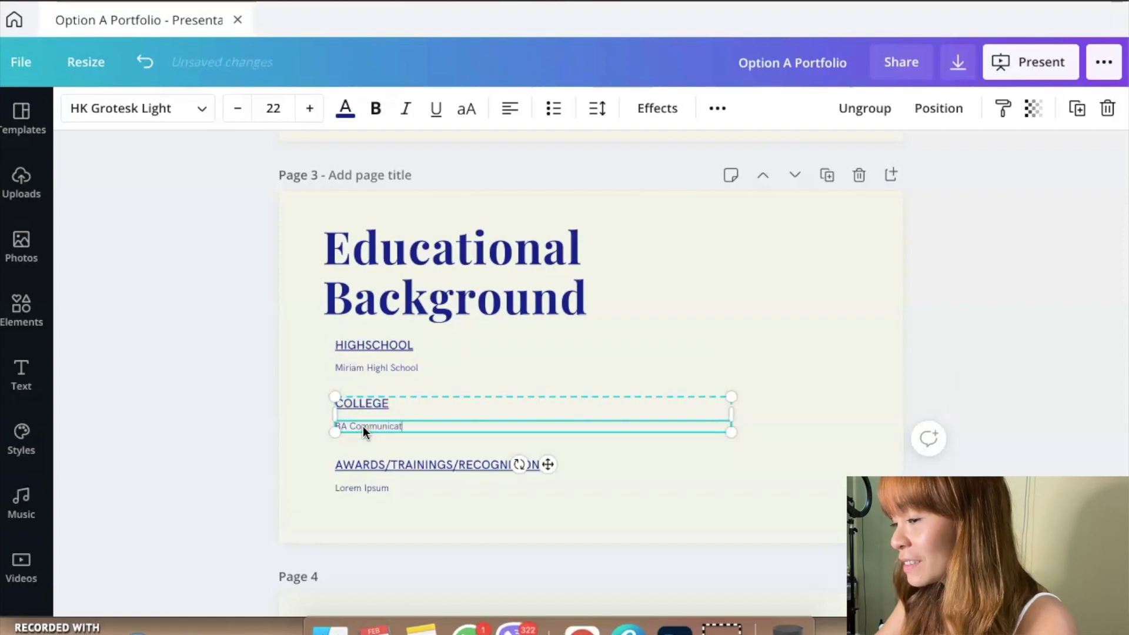
type("ion, Miri")
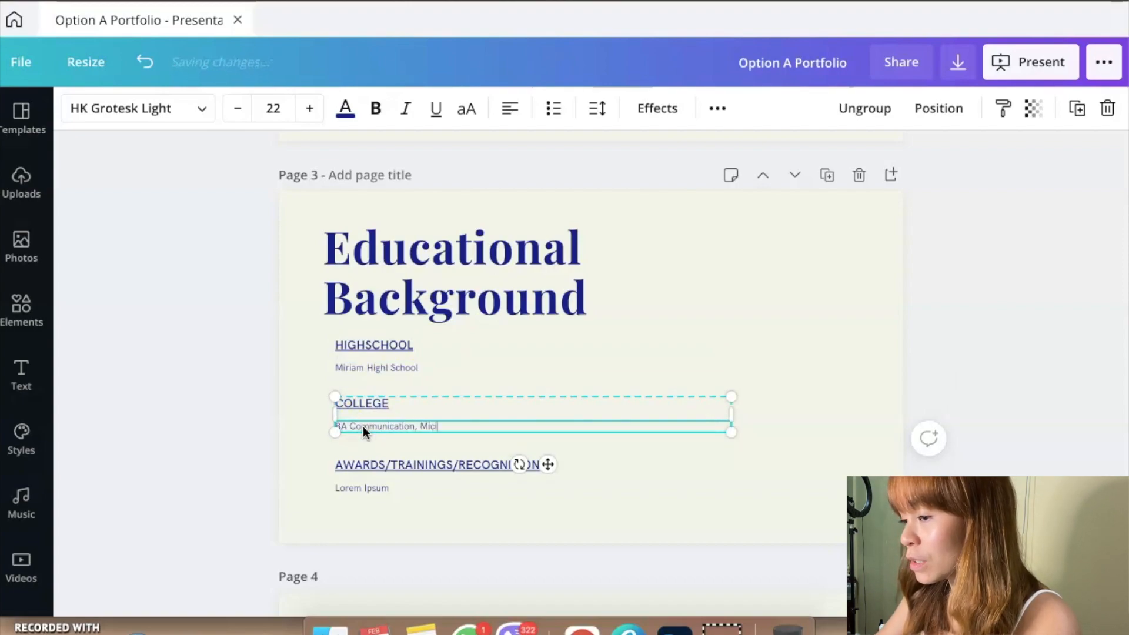
type("am College")
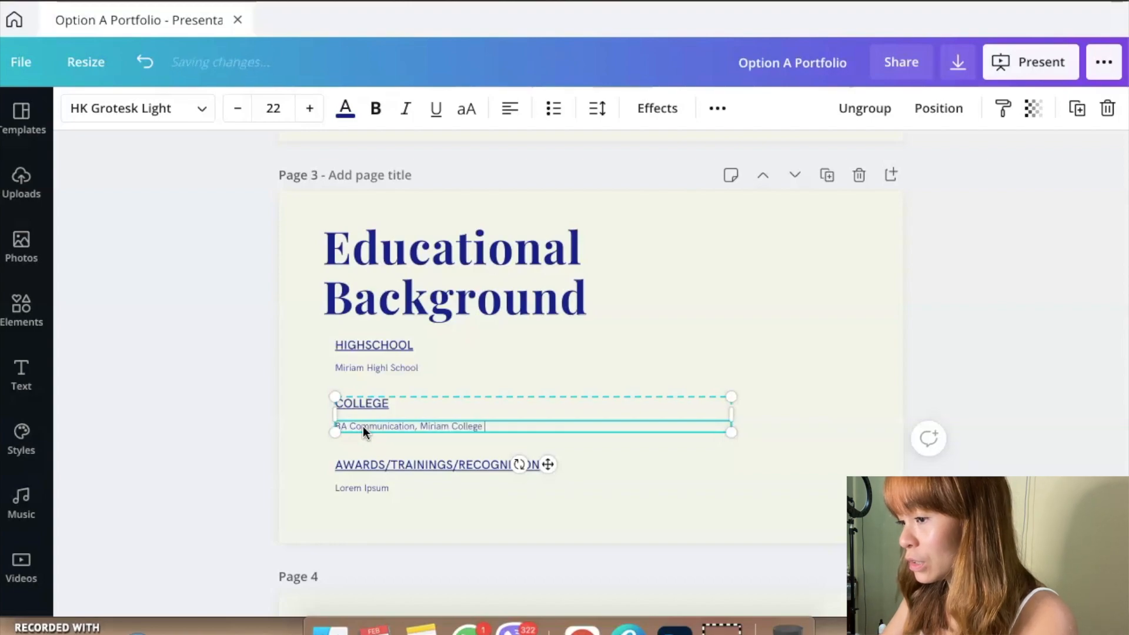
key("Return")
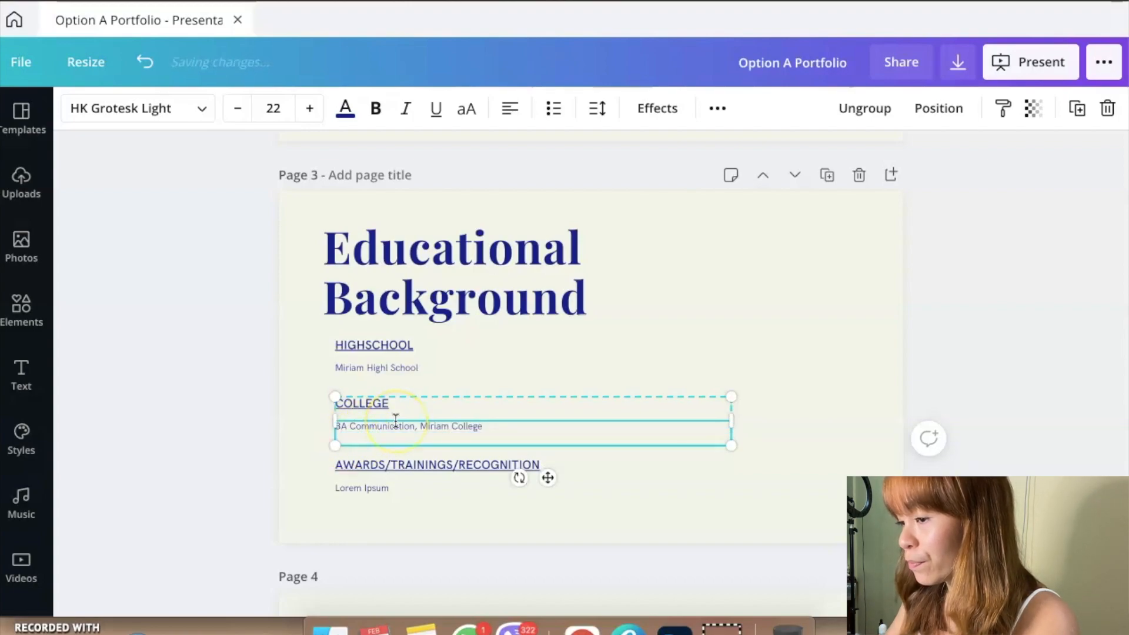
type("Batch 2012")
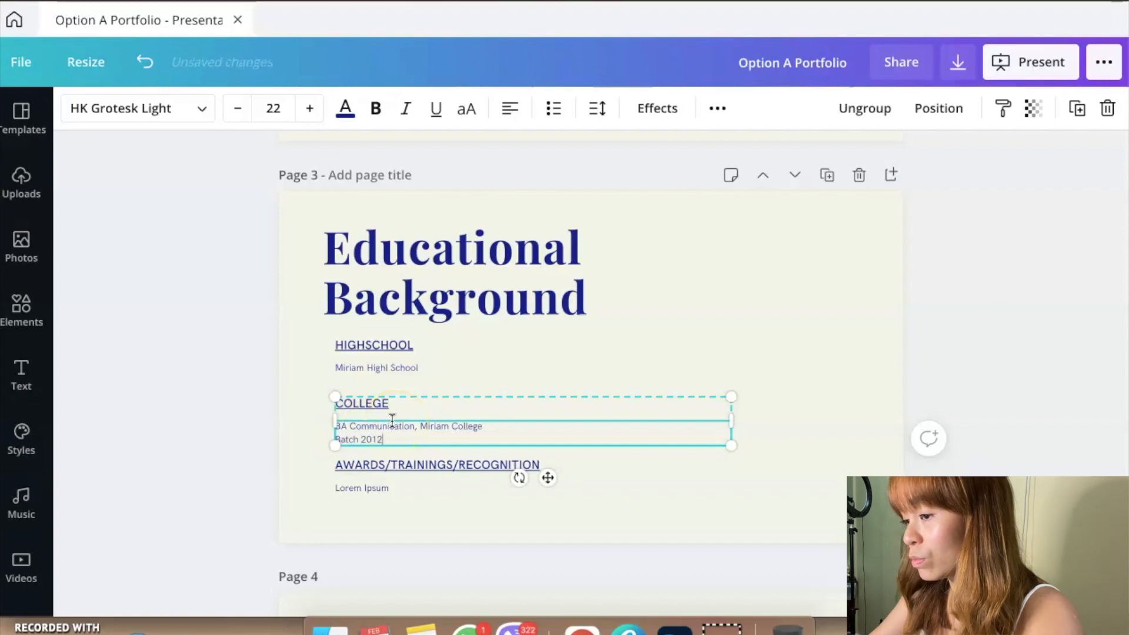
Step: Replace the placeholder under AWARDS/TRAININGS/RECOGNITION with "Cum Laude", a blank line, and "Facebook Blueprint 2016"
left_click(376, 490)
left_click(376, 488)
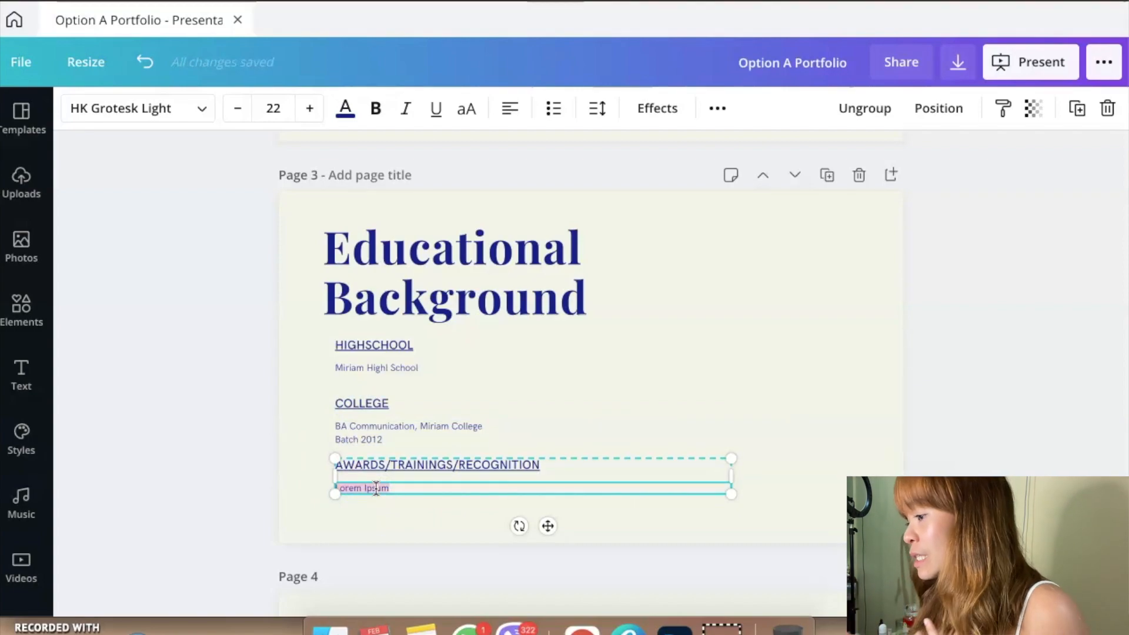
key("BackSpace")
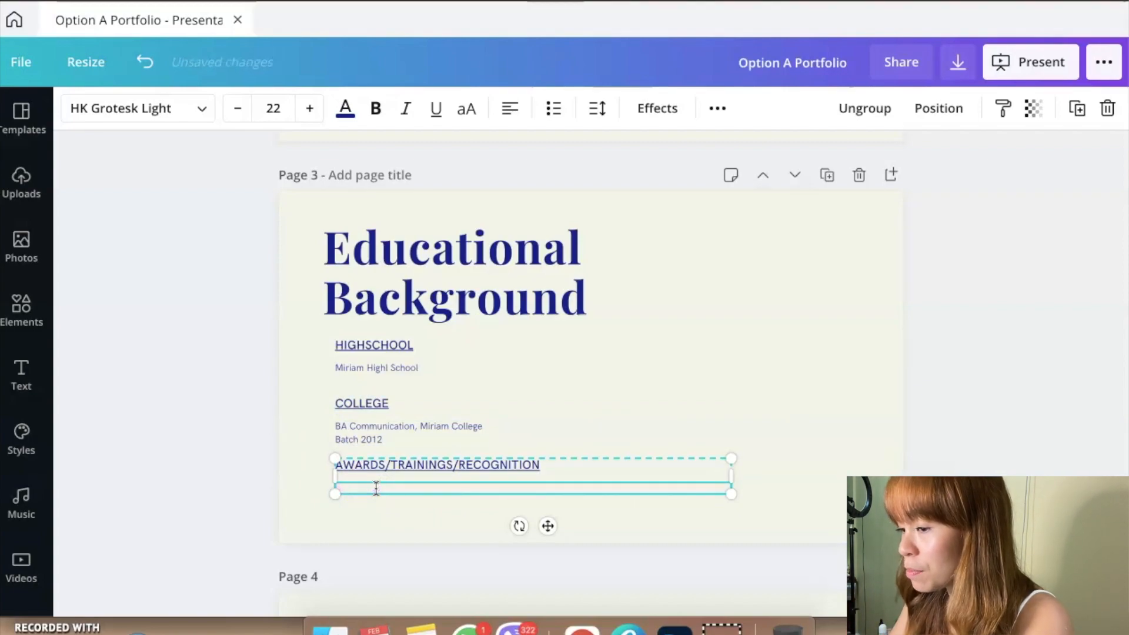
type("Cum Laude")
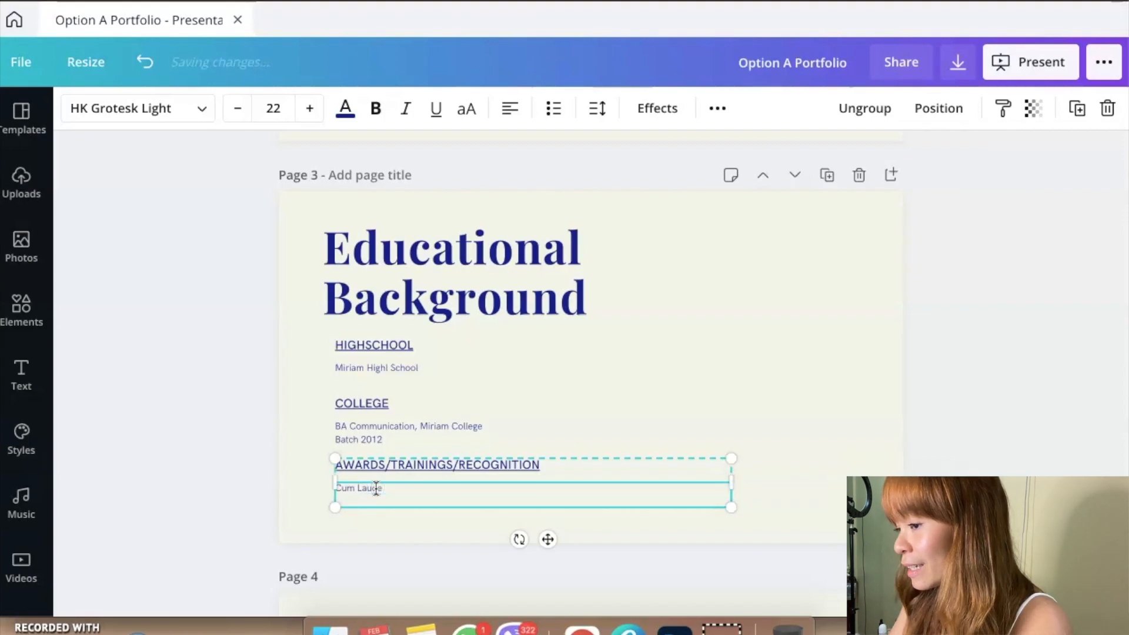
key("Return")
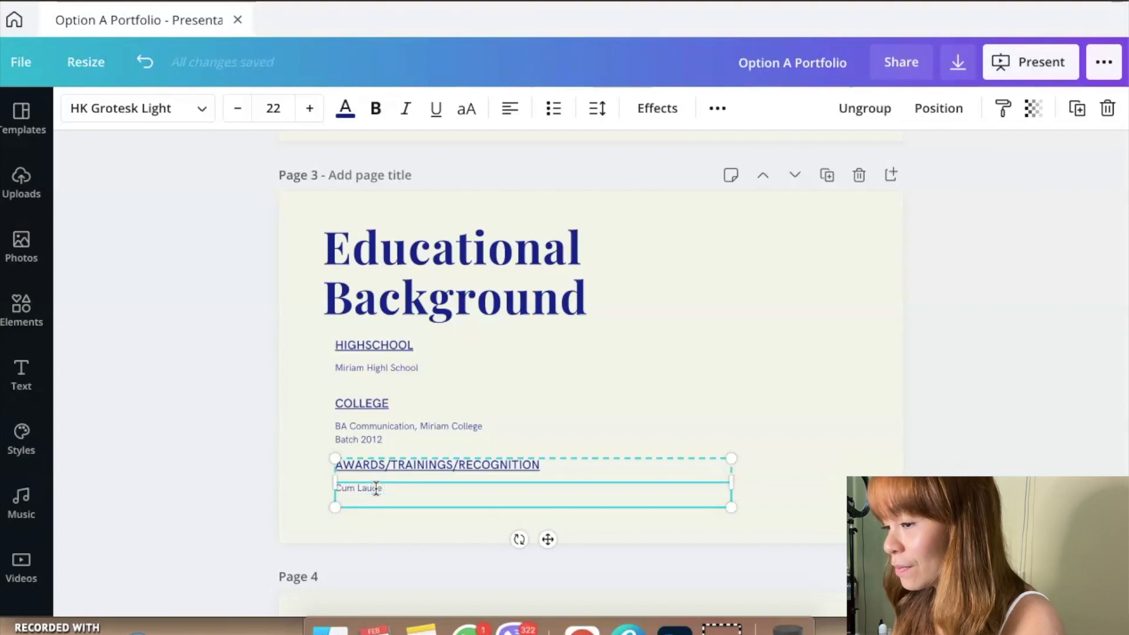
key("Return")
type("Facebook Blueprint")
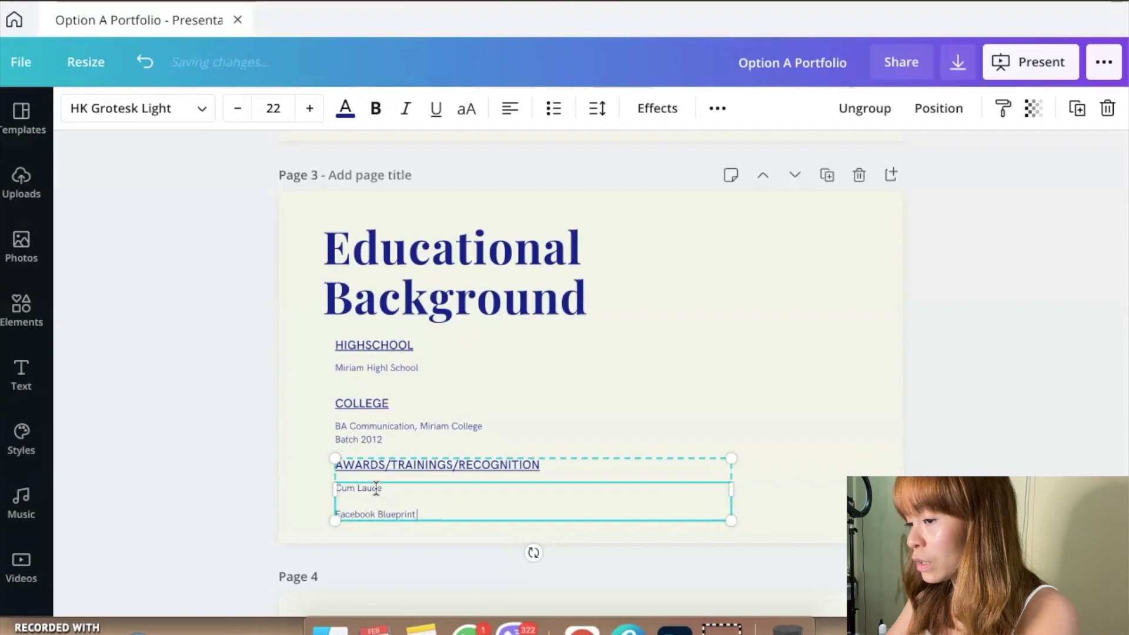
type(" 200")
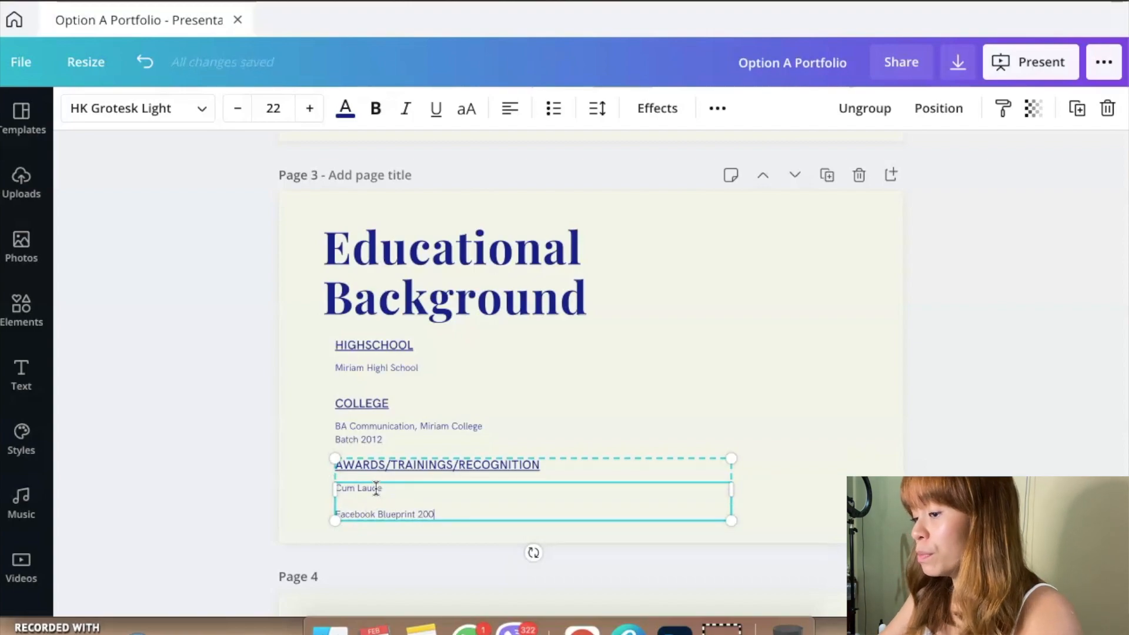
type("1515")
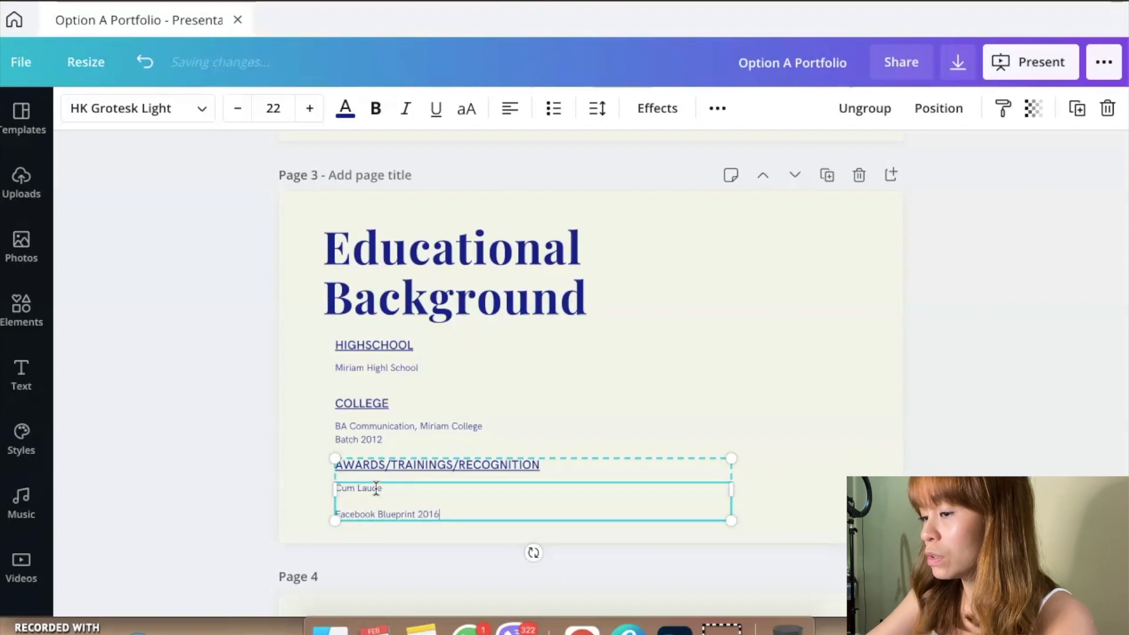
Step: Format the awards entries "Cum Laude" and "Facebook Blueprint 2015" on page 3 as a bulleted list without the blank line between them
key("super+a")
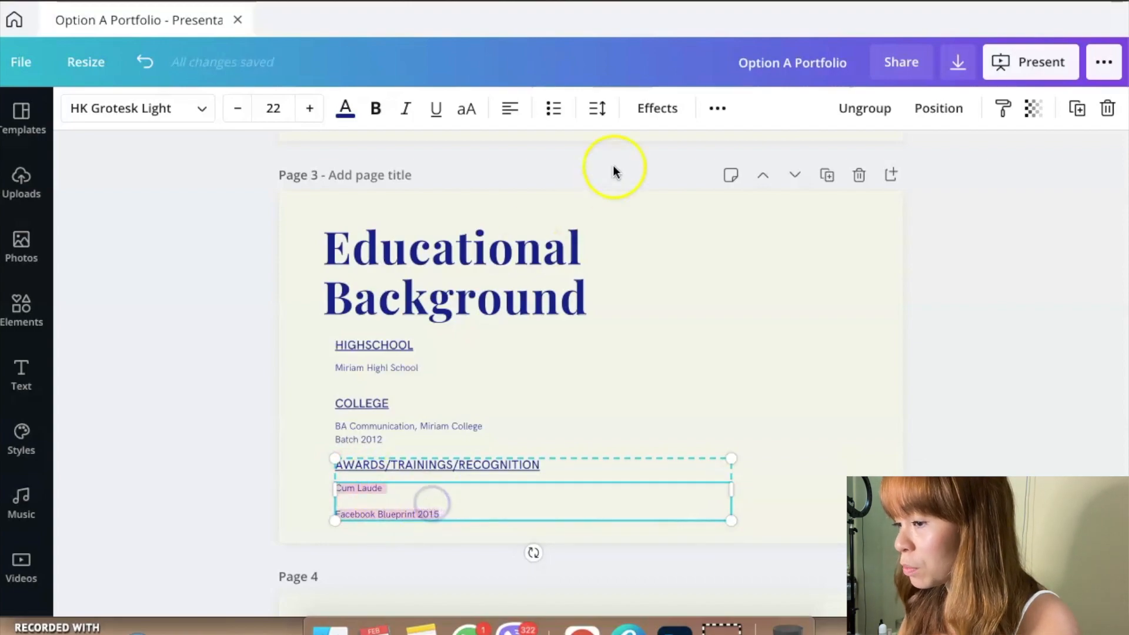
left_click(556, 108)
left_click(484, 499)
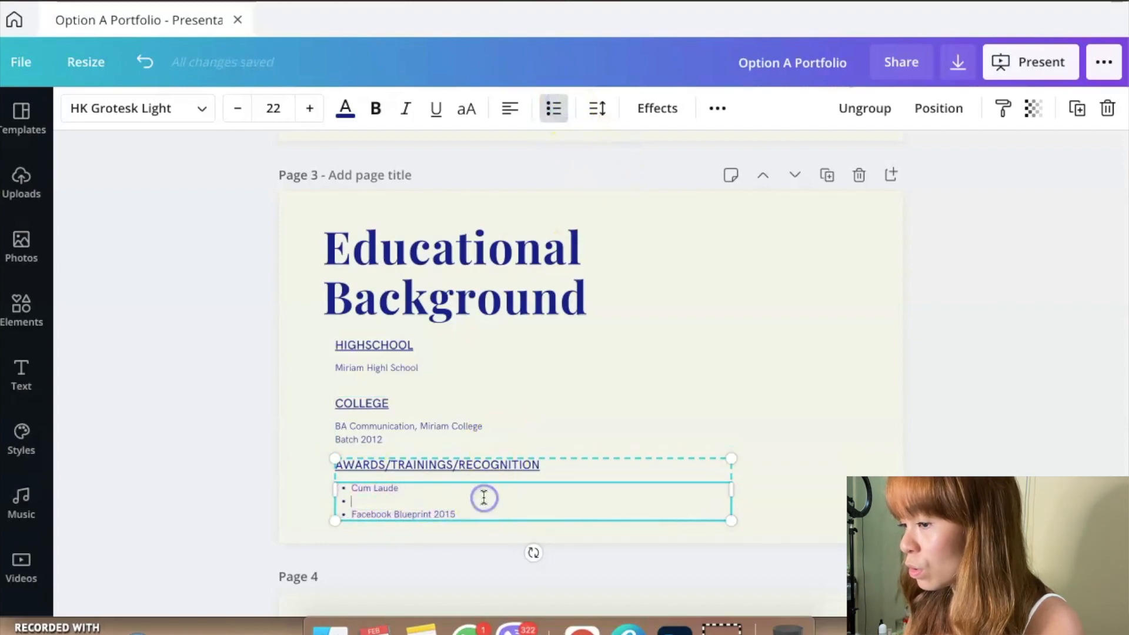
key("BackSpace")
left_click(264, 520)
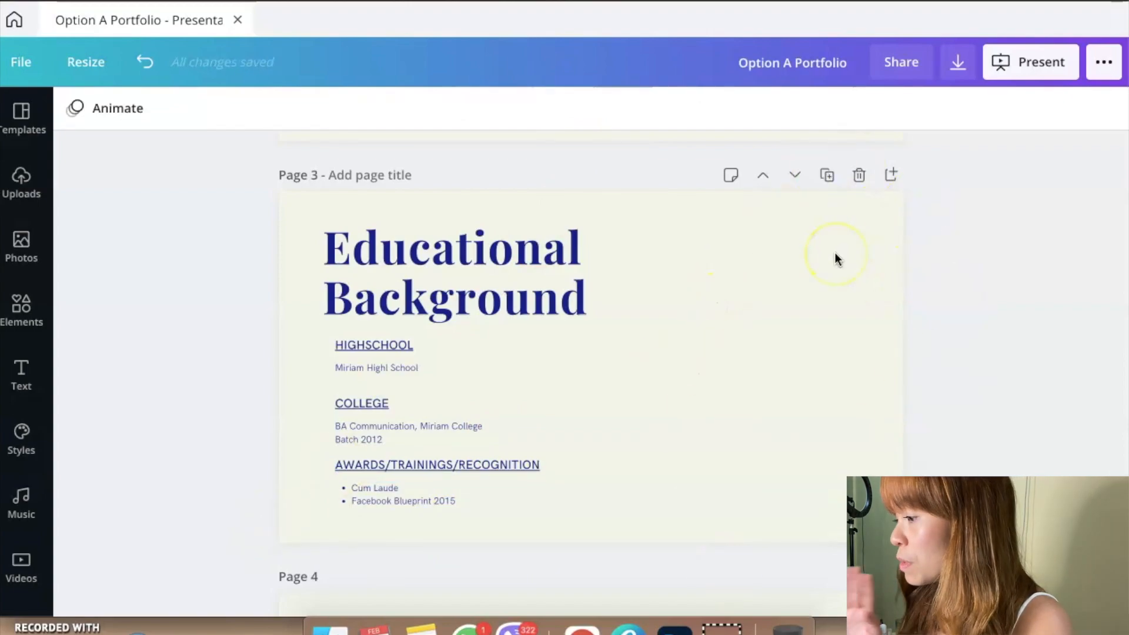
Step: Review the "Where did we start?" heading and its paragraph on the page 4 Work Background slide
scroll(834, 252, "up", 5)
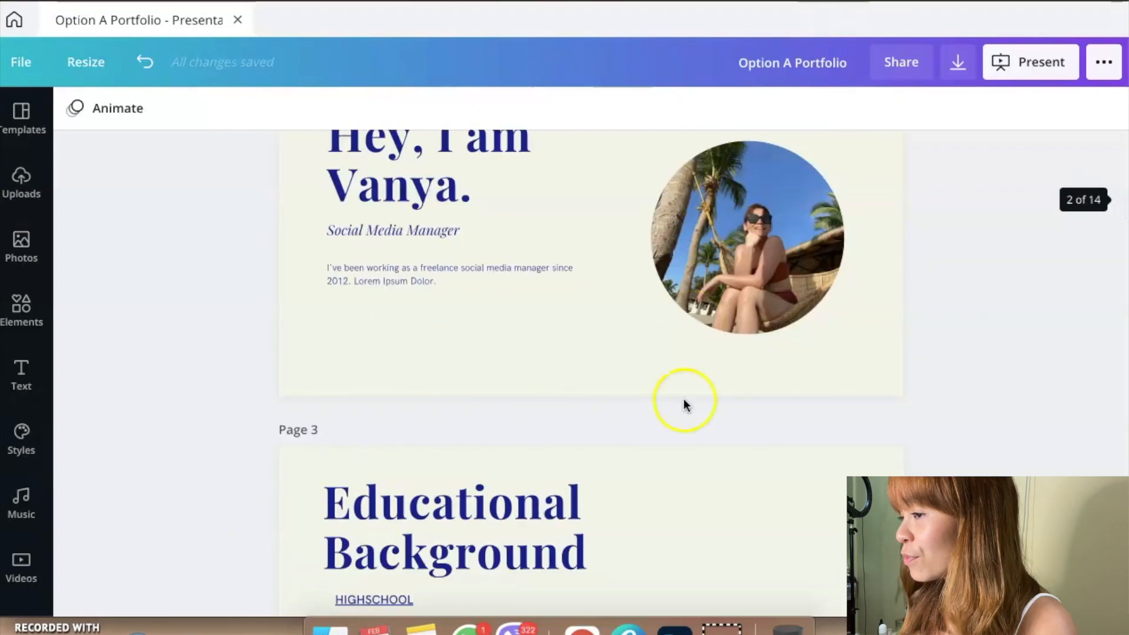
scroll(684, 403, "down", 4)
scroll(684, 404, "down", 5)
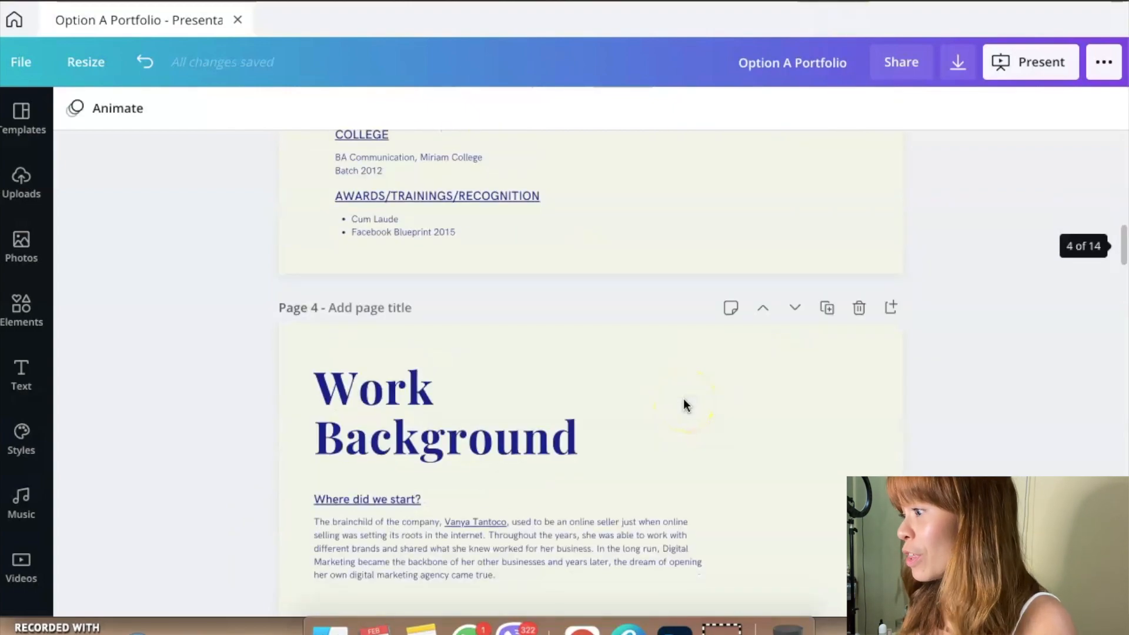
scroll(683, 403, "down", 4)
scroll(582, 403, "up", 2)
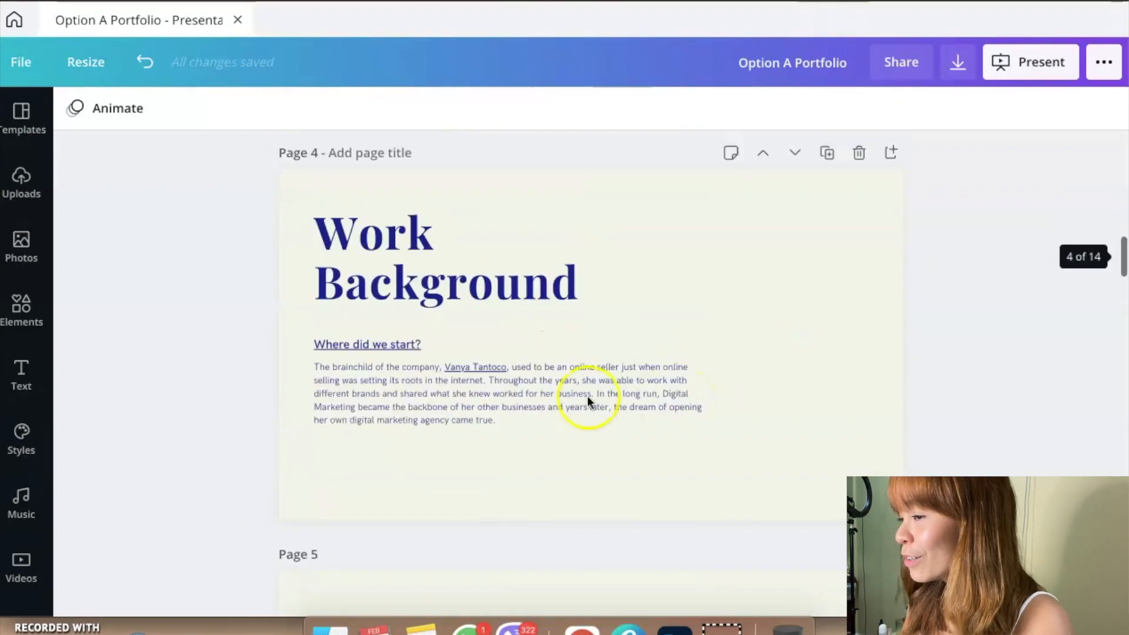
left_click(406, 393)
left_click(379, 345)
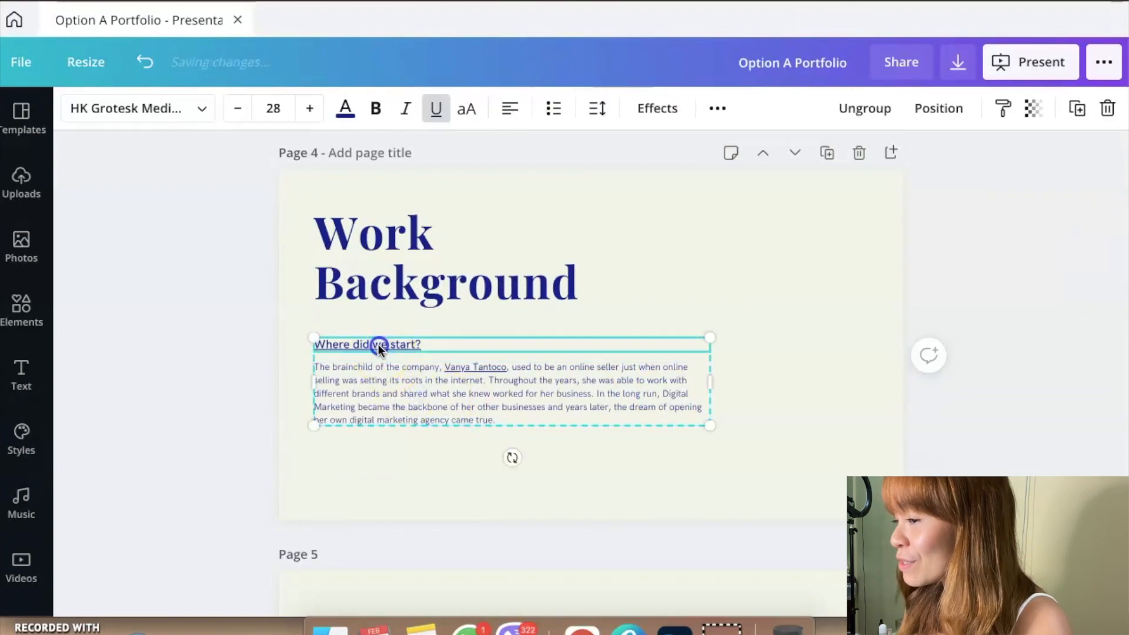
left_click(378, 344)
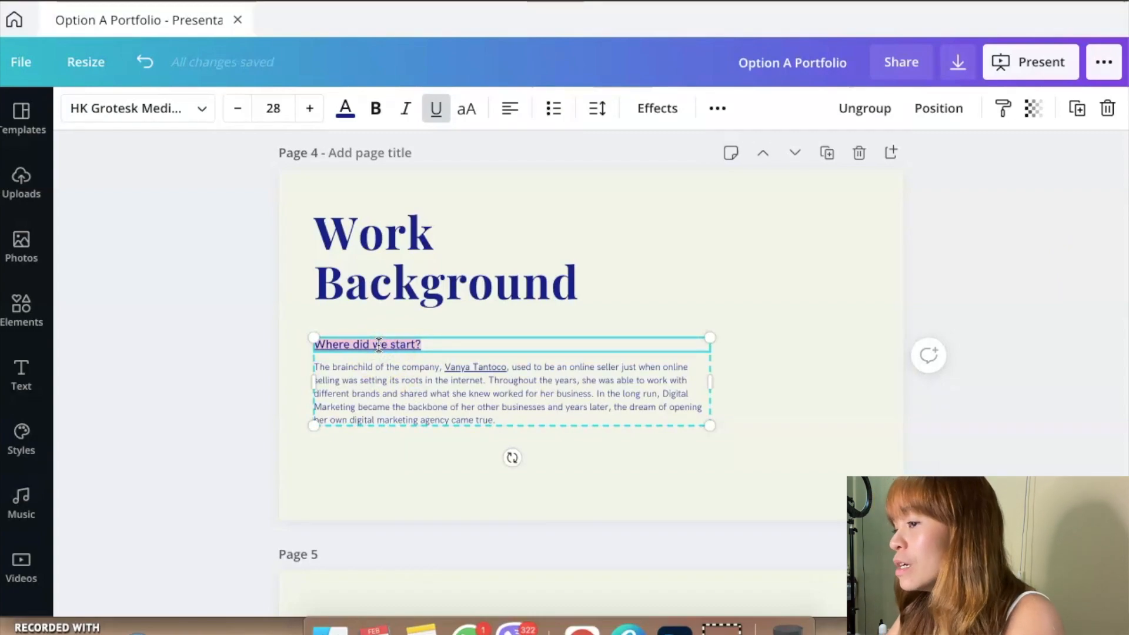
left_click(382, 357)
left_click(389, 380)
left_click(510, 404)
left_click(241, 424)
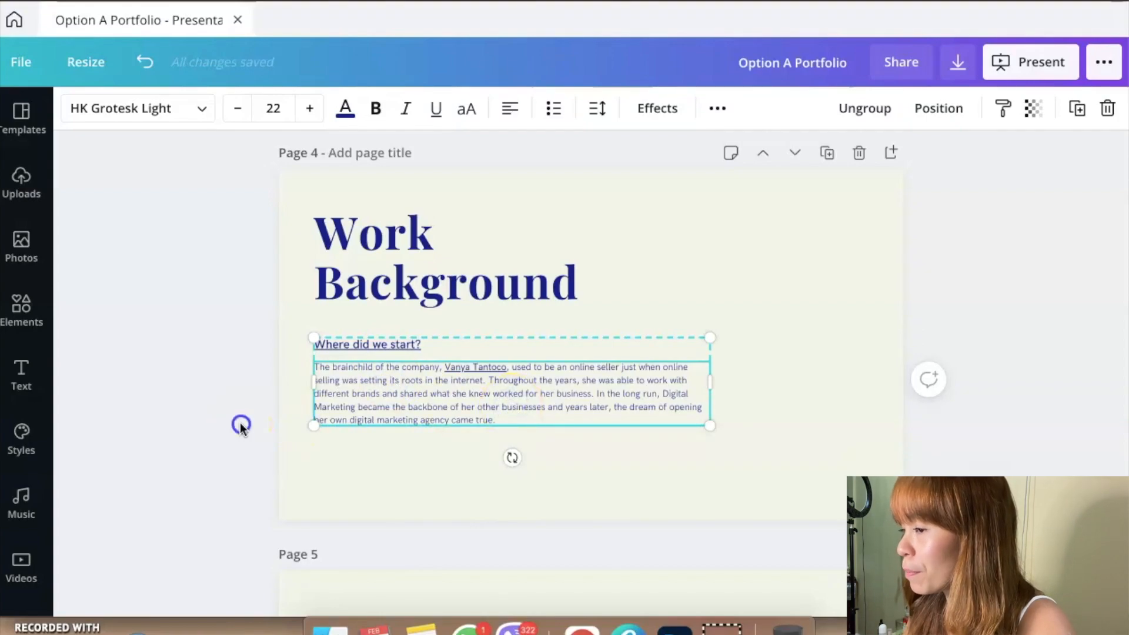
Step: Narrow the "Where did we start?" text block on page 4 to free space on the slide's right side
left_click(794, 255)
left_click(587, 375)
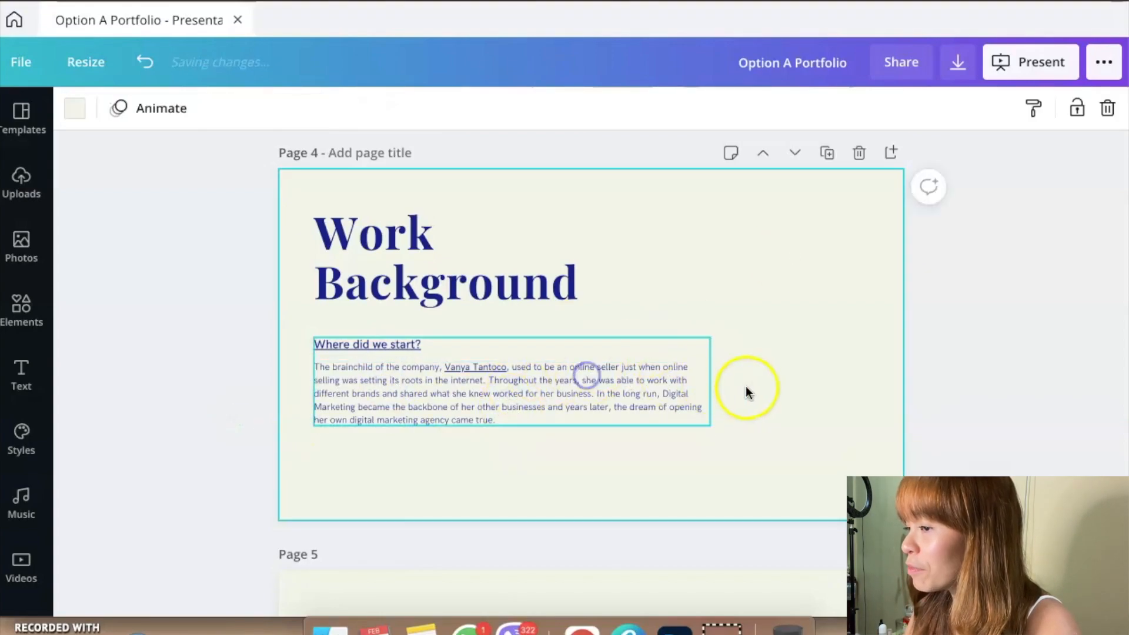
left_click(706, 379)
left_click_drag(711, 378, 605, 392)
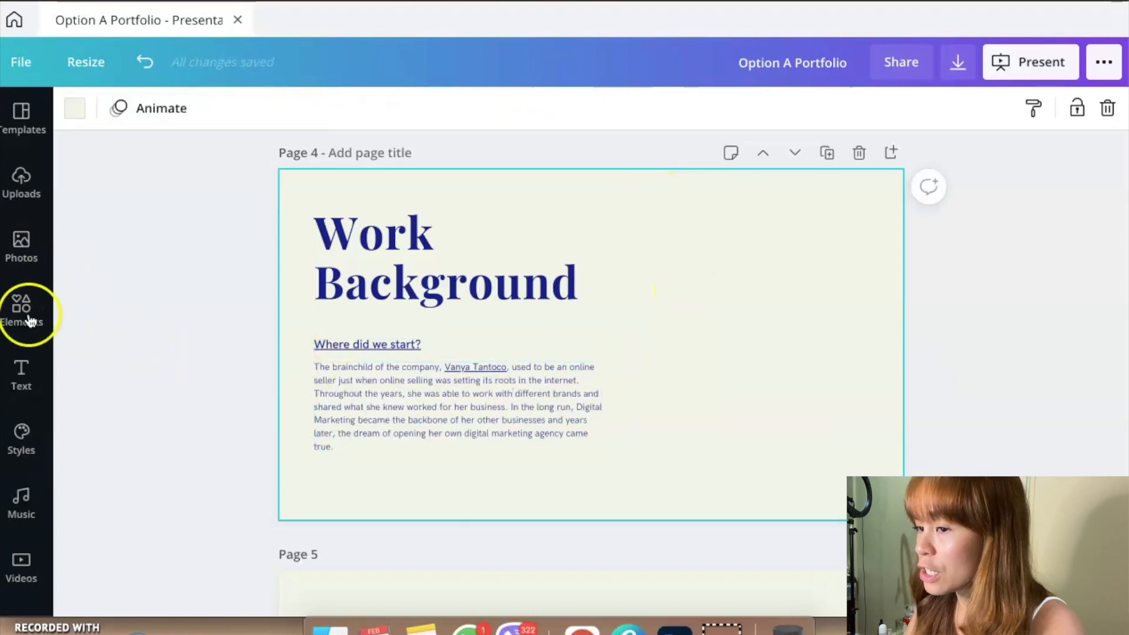
Step: Add a heading to the page 4 Work Background slide and replace its text with "BRANDS HERE"
left_click(20, 383)
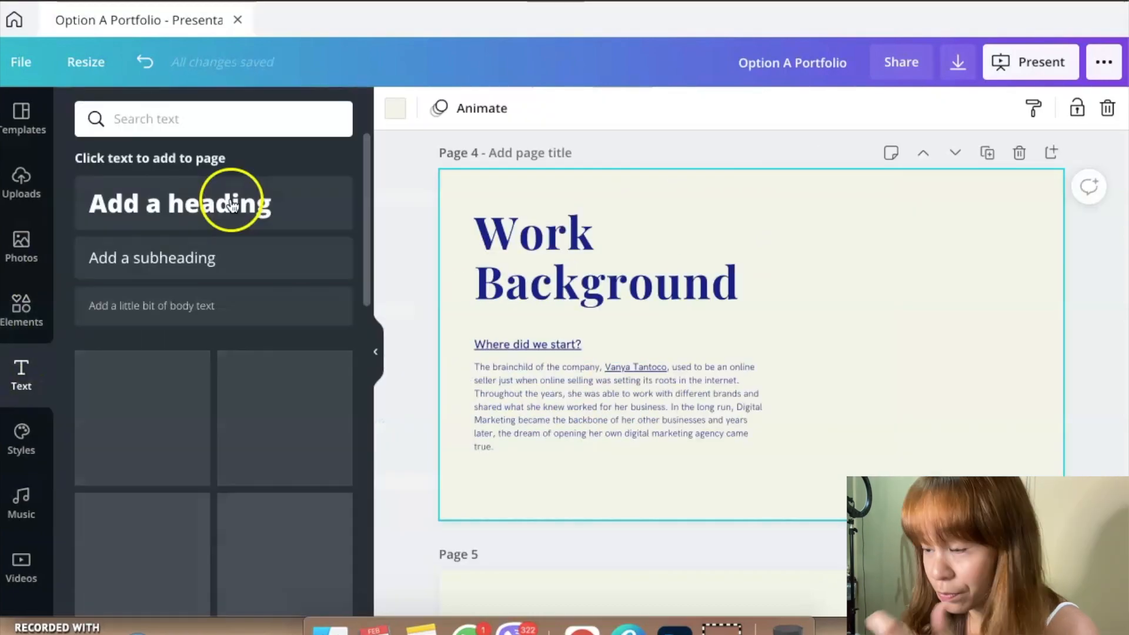
left_click(765, 339)
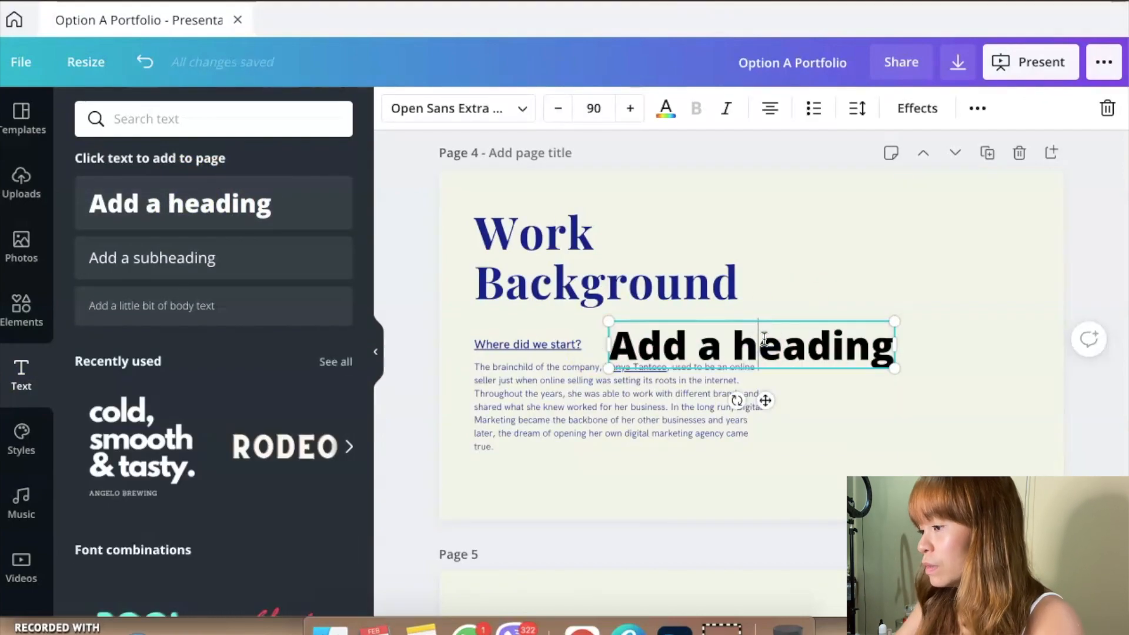
type("B")
key("super+a")
type("BRANDS HERE")
left_click(960, 280)
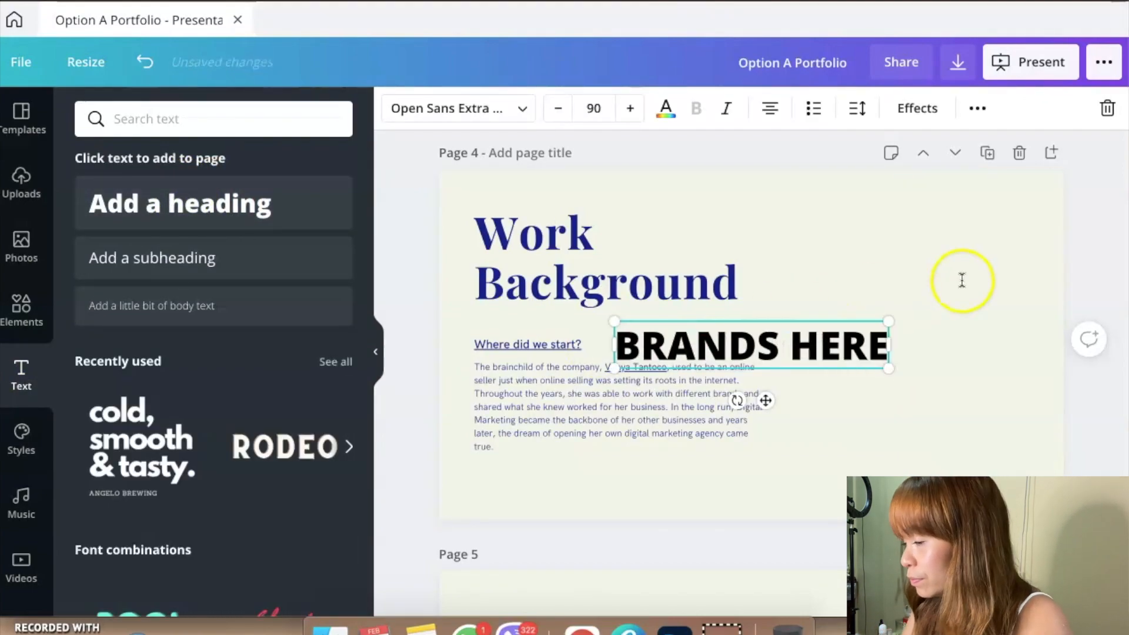
Step: Move the "BRANDS HERE" heading to the right of the paragraph and break it into two lines
left_click(808, 314)
left_click_drag(809, 315, 976, 290)
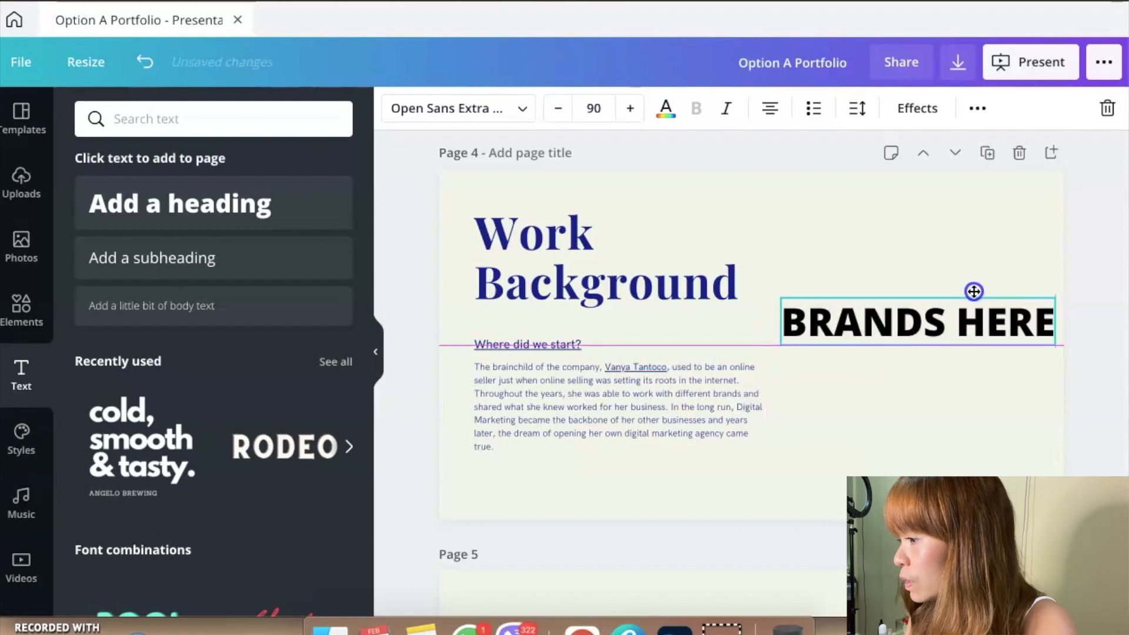
key("Return")
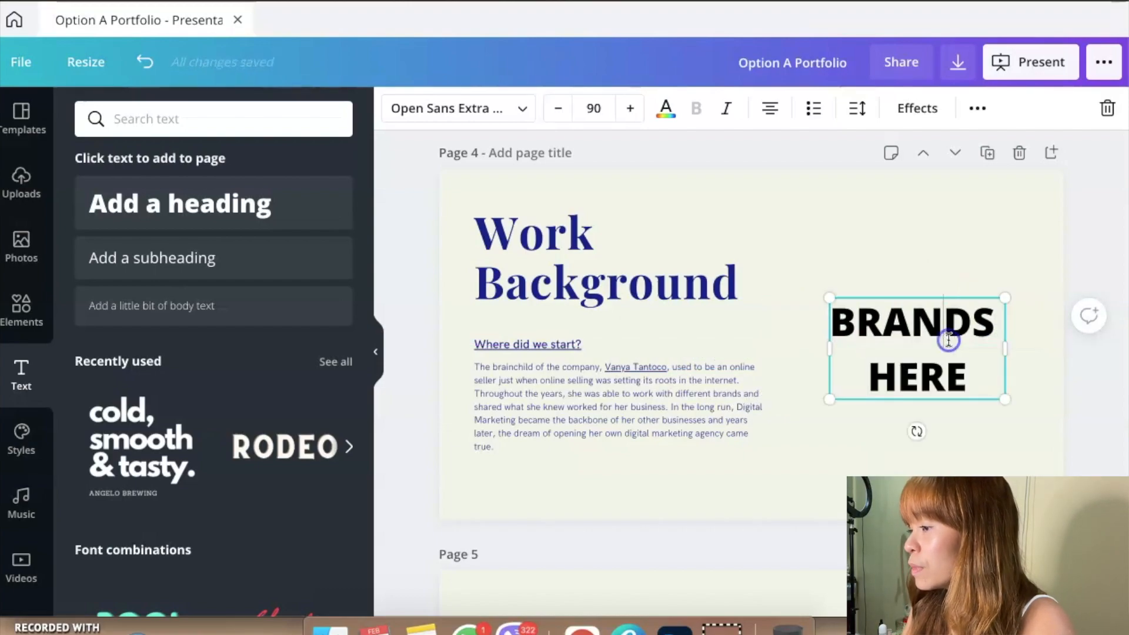
Step: Format the "BRANDS HERE" heading in the document's dark blue, with the HK Grotesk Light font and bold
triple_click(949, 341)
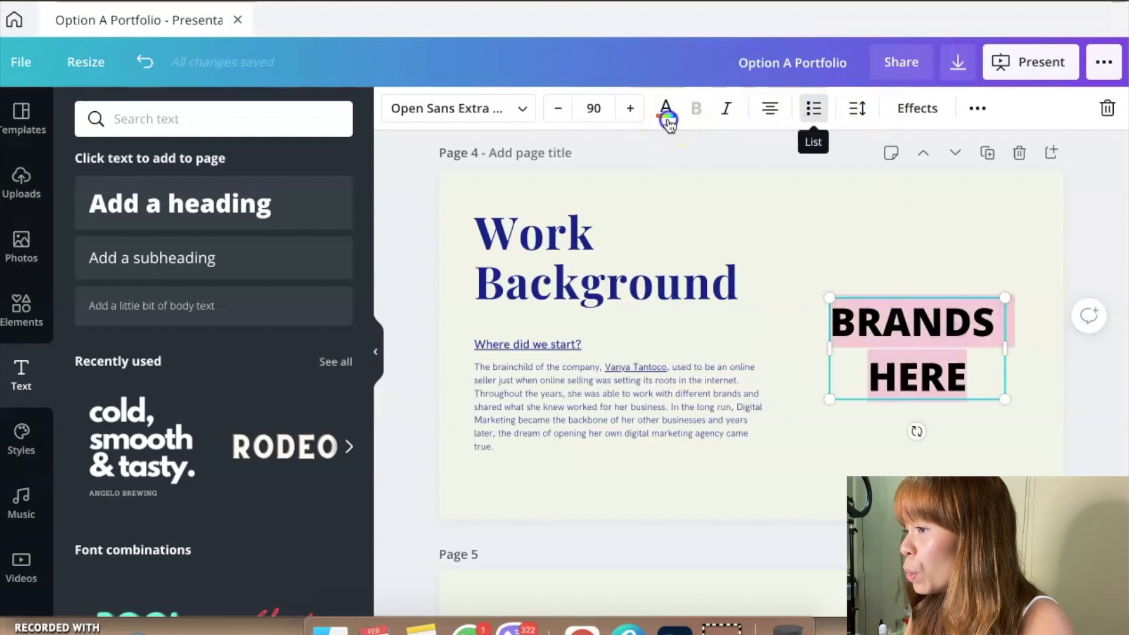
left_click(666, 109)
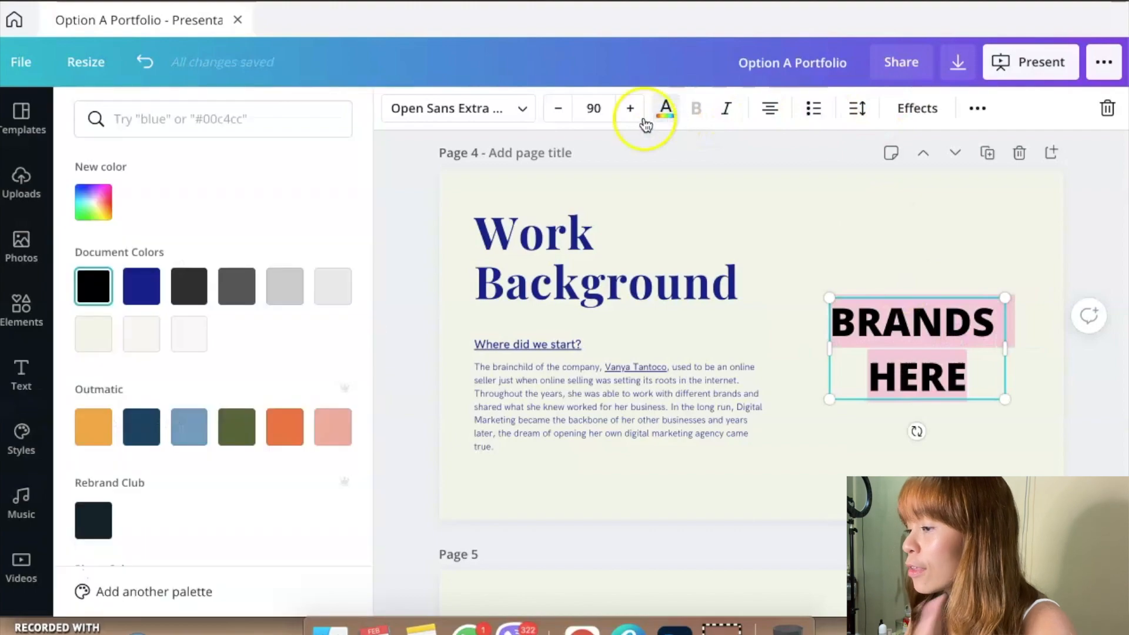
left_click(141, 286)
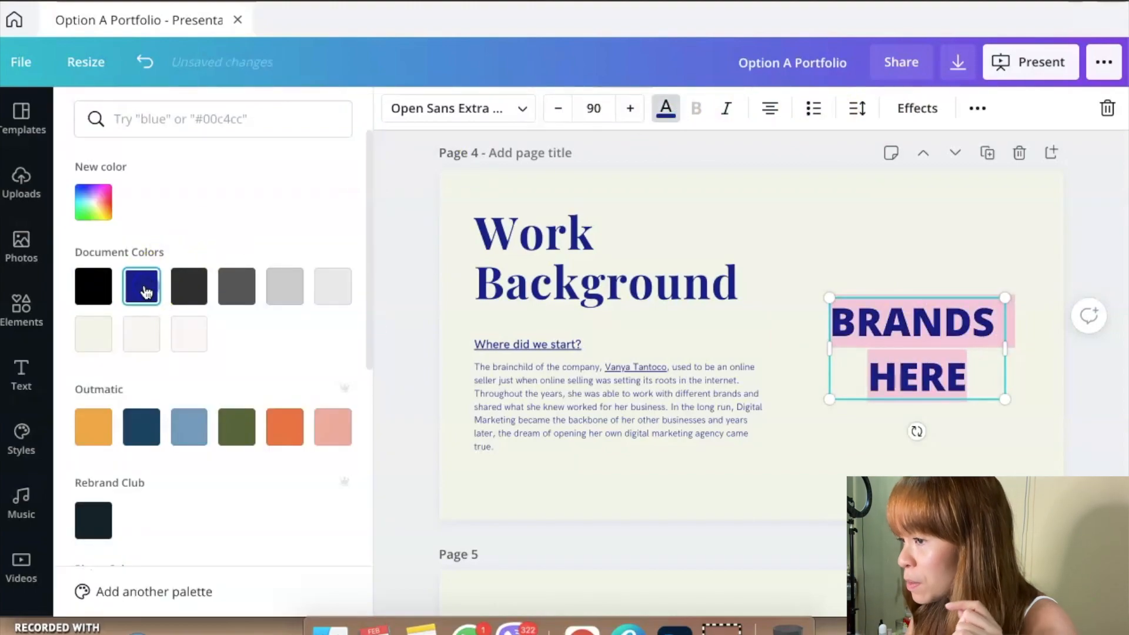
left_click(434, 123)
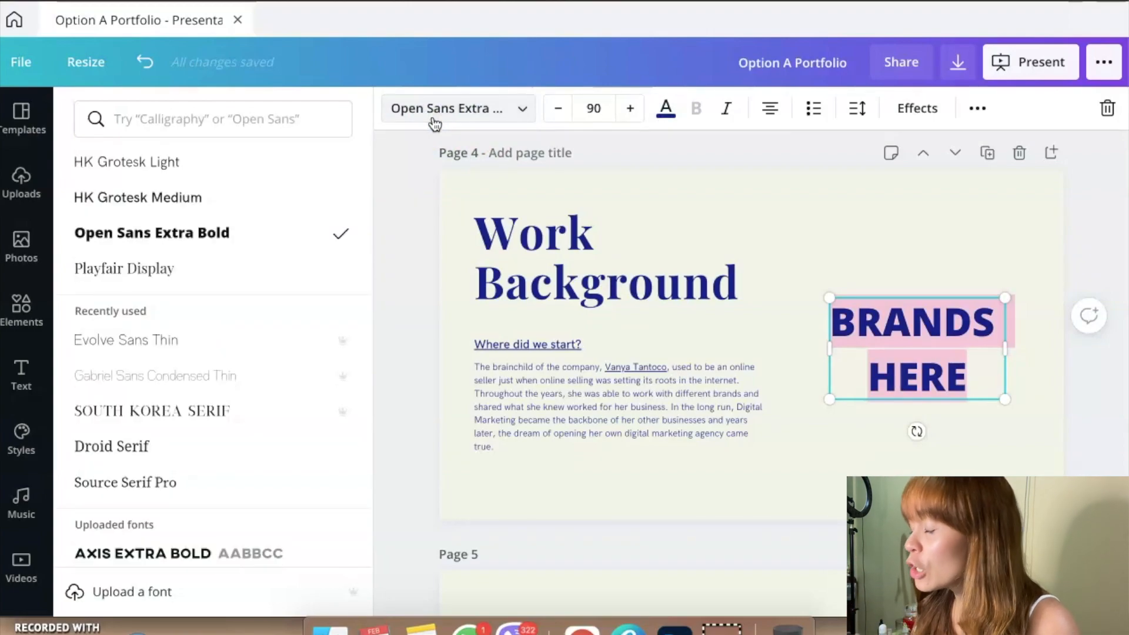
left_click(101, 164)
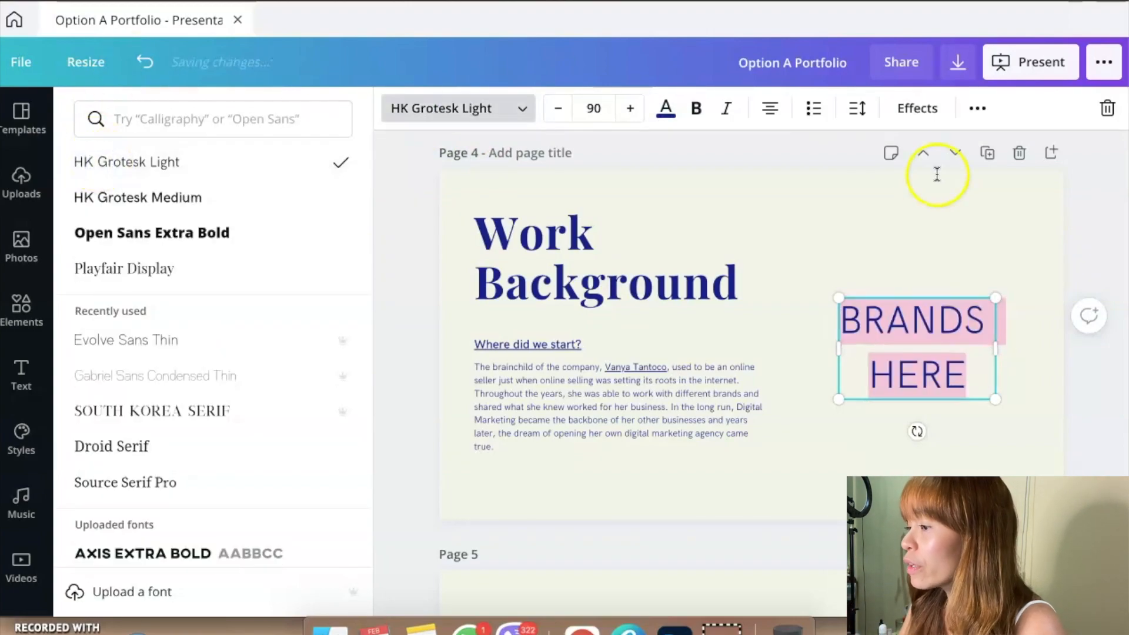
left_click(695, 108)
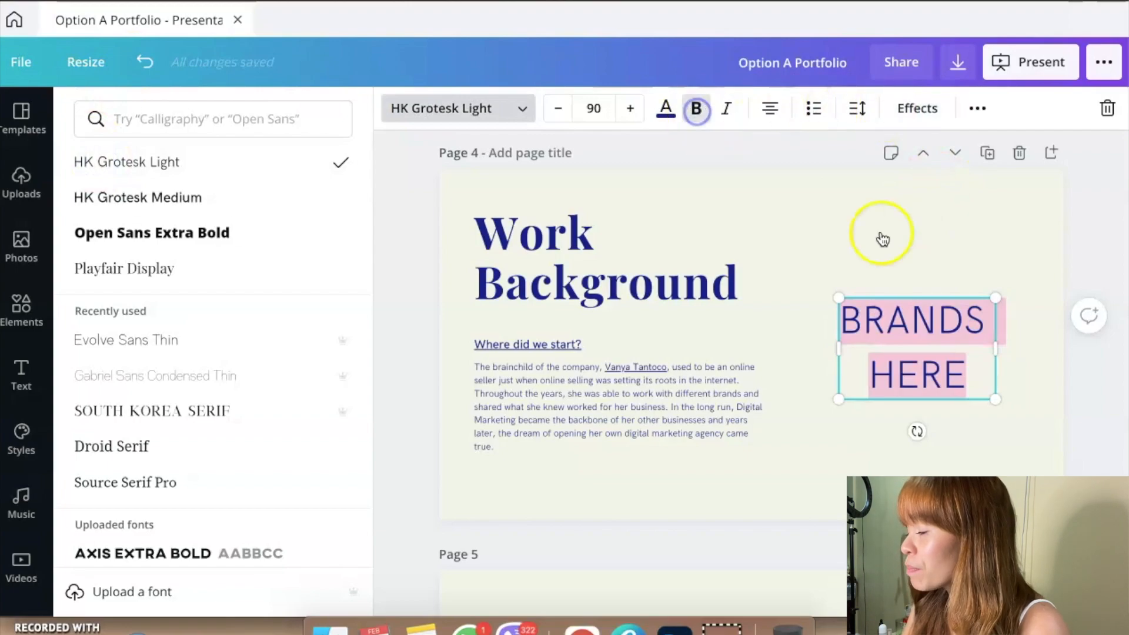
left_click(880, 232)
left_click(908, 280)
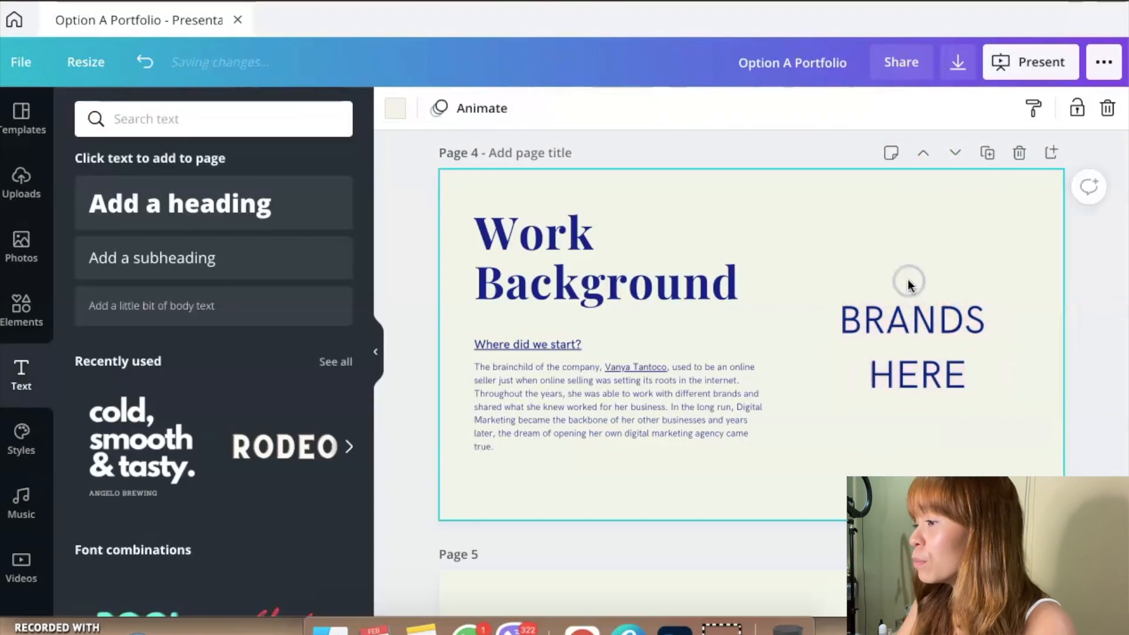
Step: Replace the "BRANDS HERE" text with "BEAUTY", a blank line, and "FOOD"
left_click(906, 322)
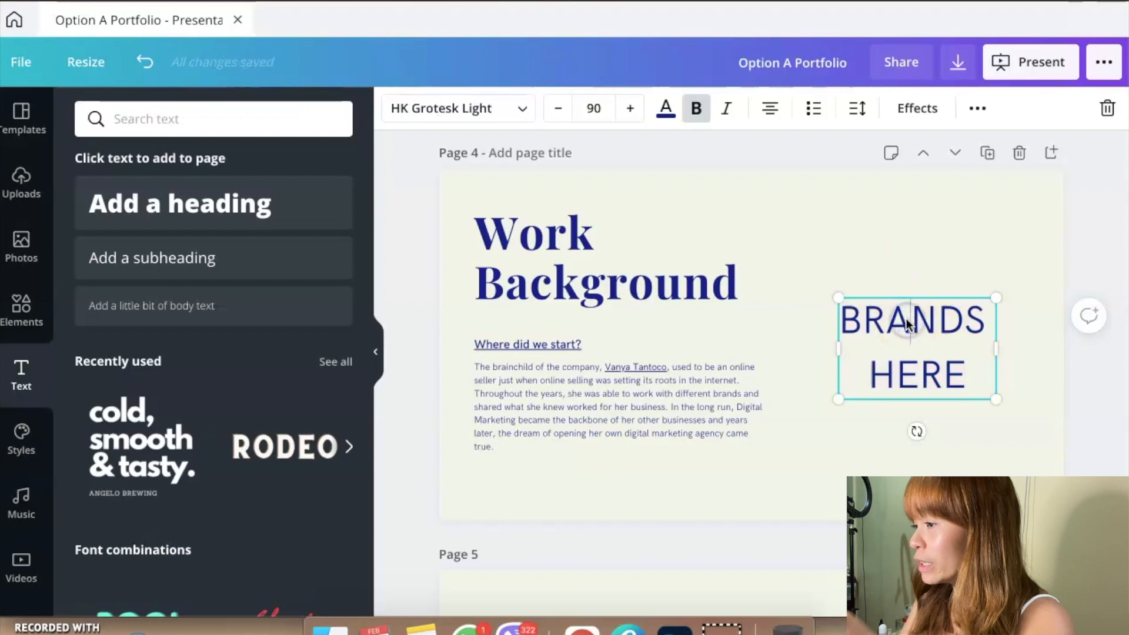
key("ctrl+a")
type("BEAUTY")
key("Return")
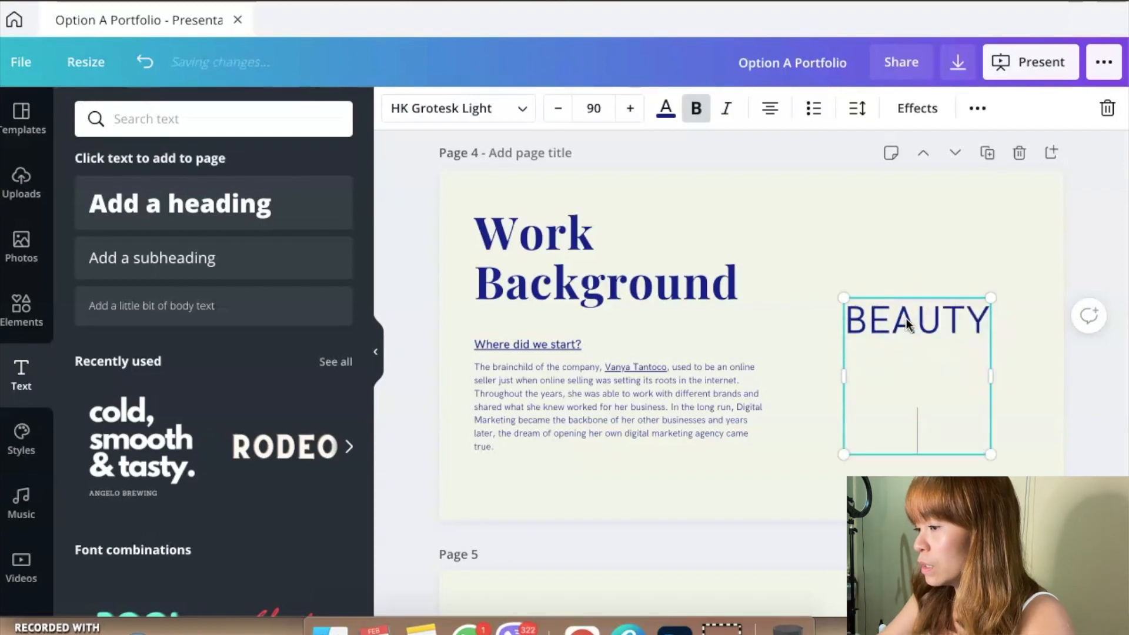
type("FOOD")
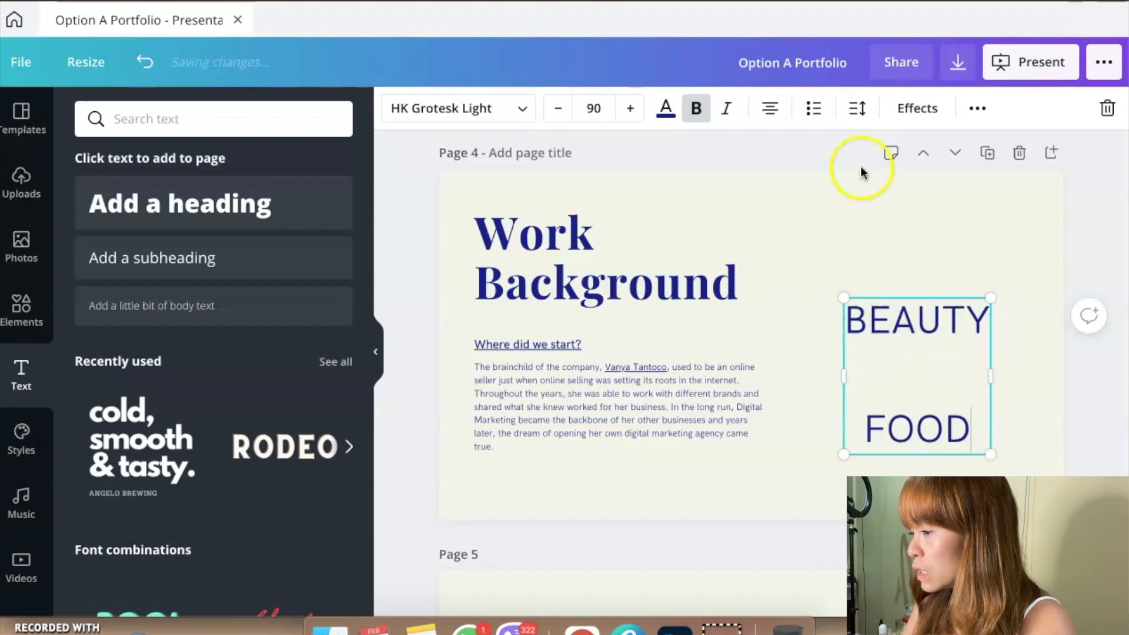
Step: Move the BEAUTY and FOOD text box up to the slide's upper-right area, level with the Work Background title
left_click(936, 383)
left_click_drag(947, 317, 970, 229)
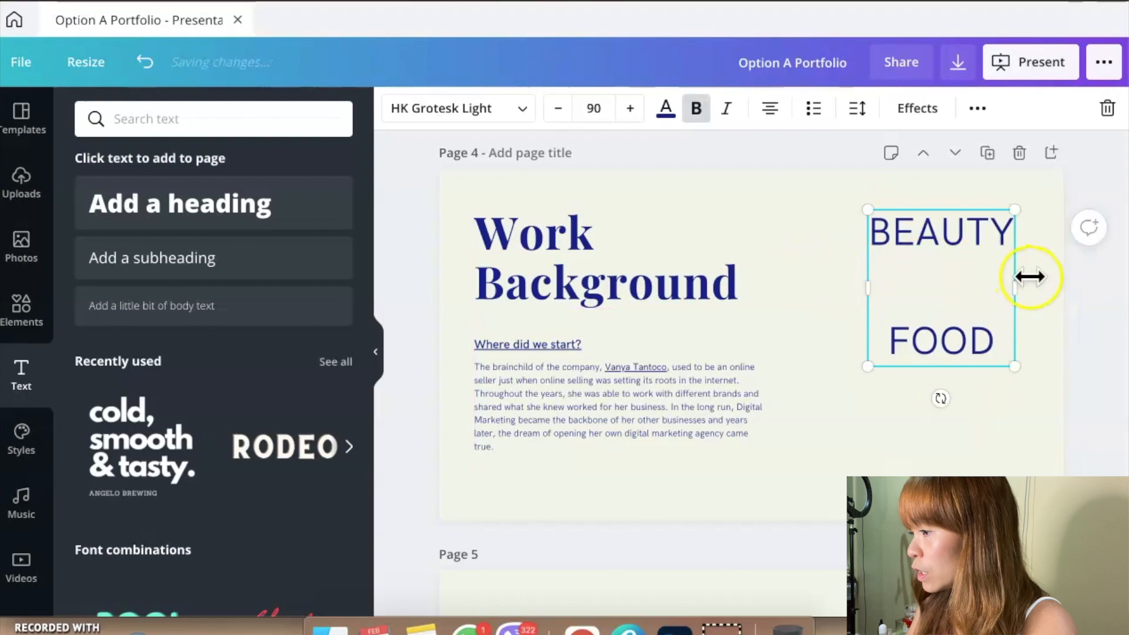
left_click(792, 413)
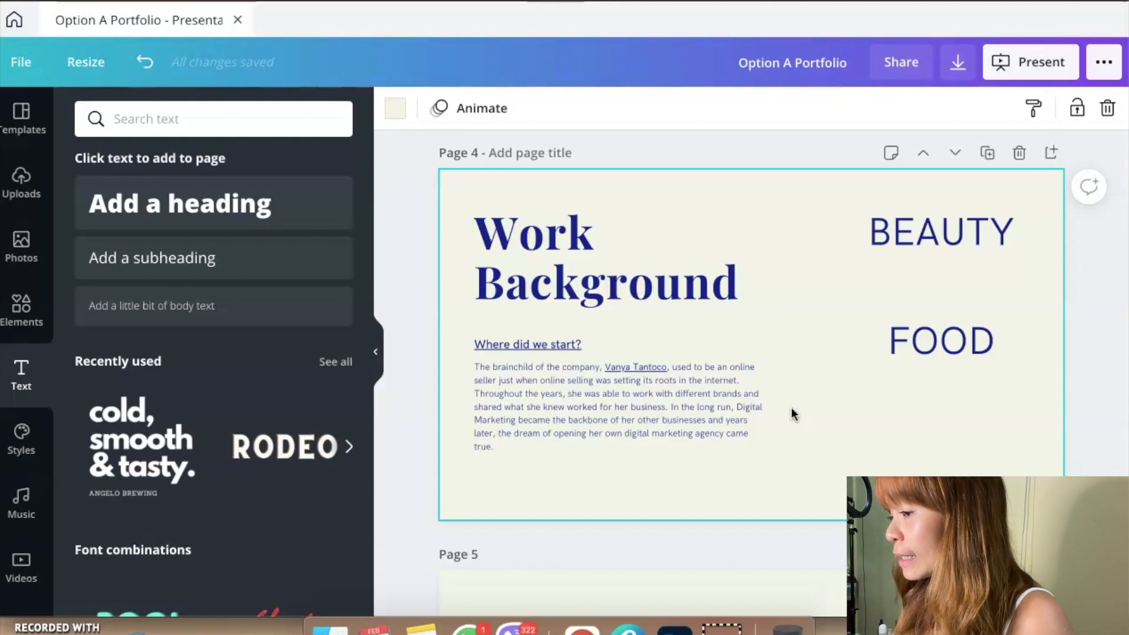
Step: Select the whole placeholder paragraph under "Where did we start?" on the page 5 Skill Set slide
scroll(792, 414, "down", 8)
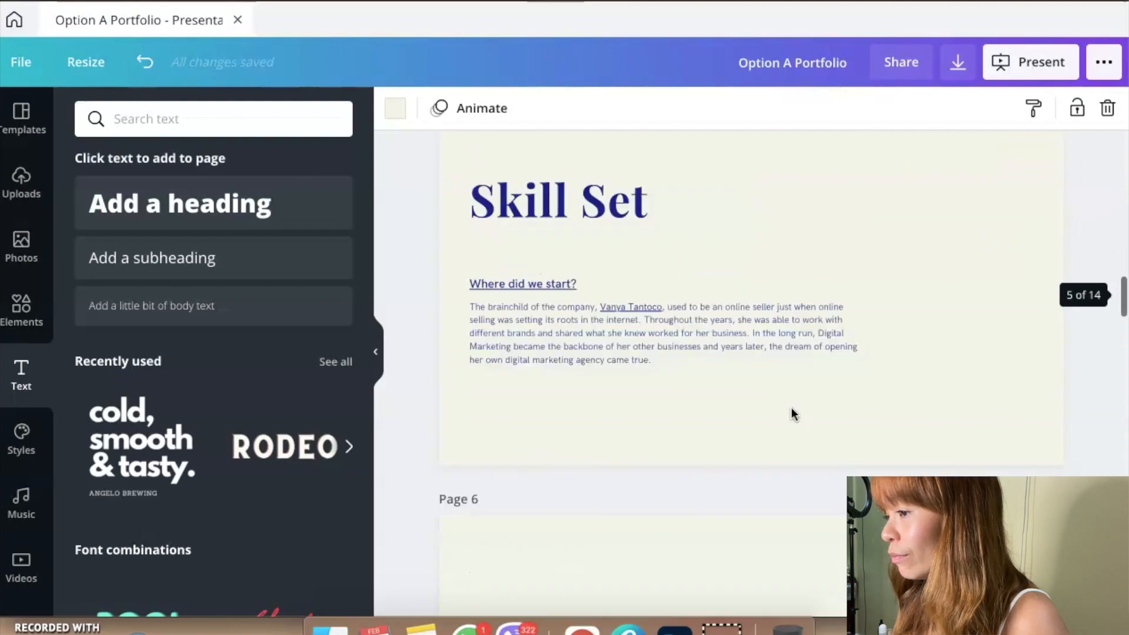
scroll(791, 412, "up", 2)
left_click(696, 437)
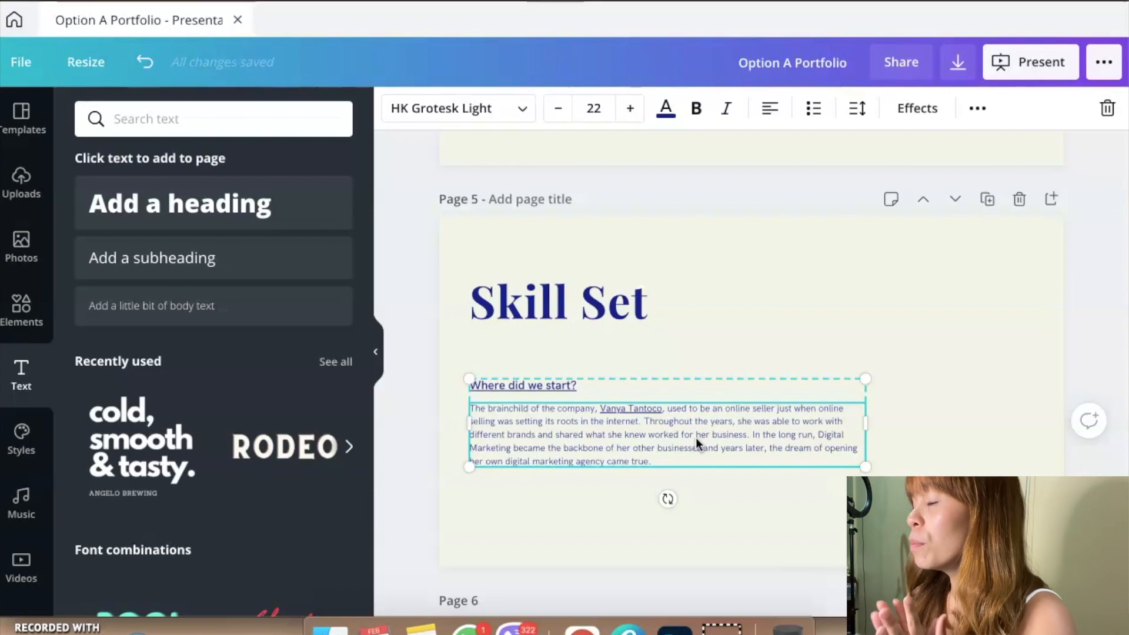
double_click(652, 432)
left_click(550, 421)
triple_click(551, 421)
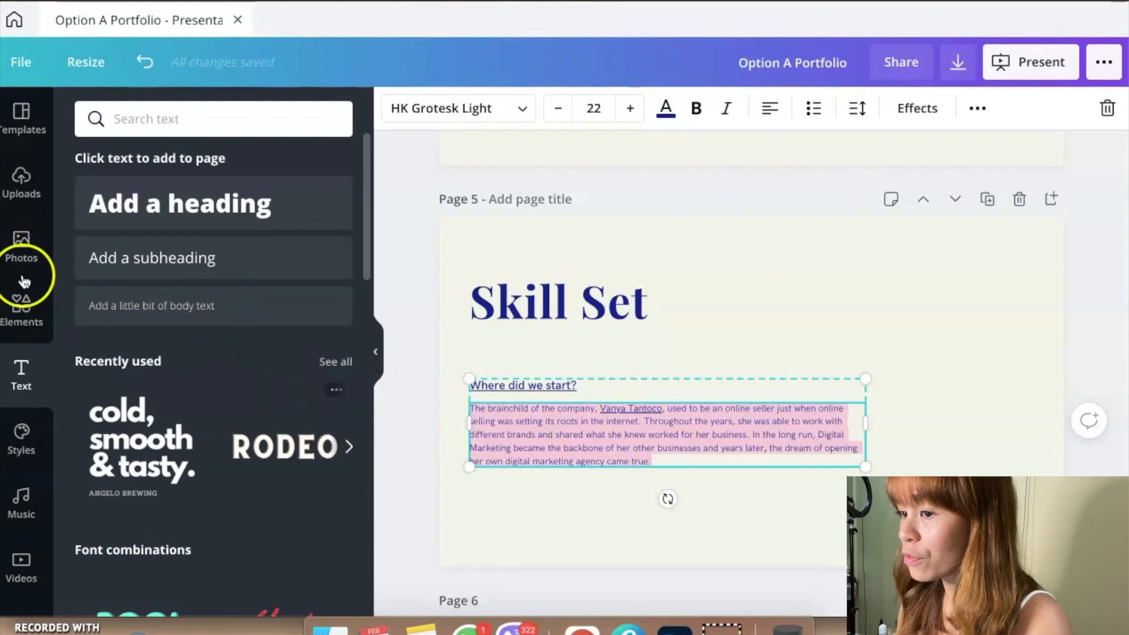
Step: Search the elements for "adobe suite" and add the blue Photoshop "Ps" icon to the Skill Set slide
left_click(22, 302)
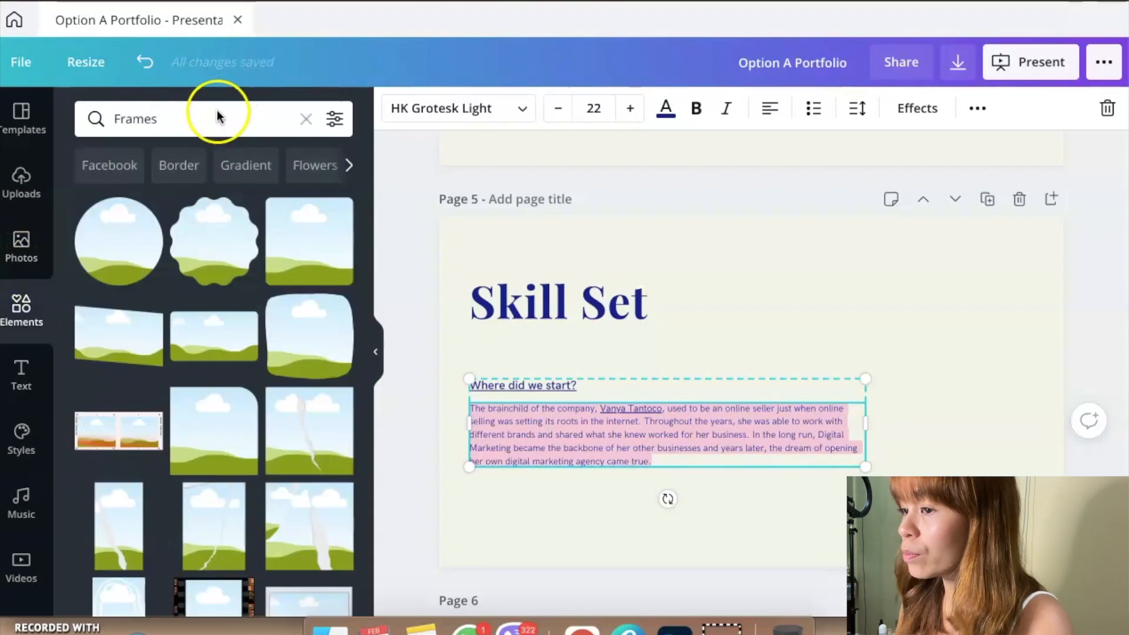
left_click(217, 110)
type("adobe suite")
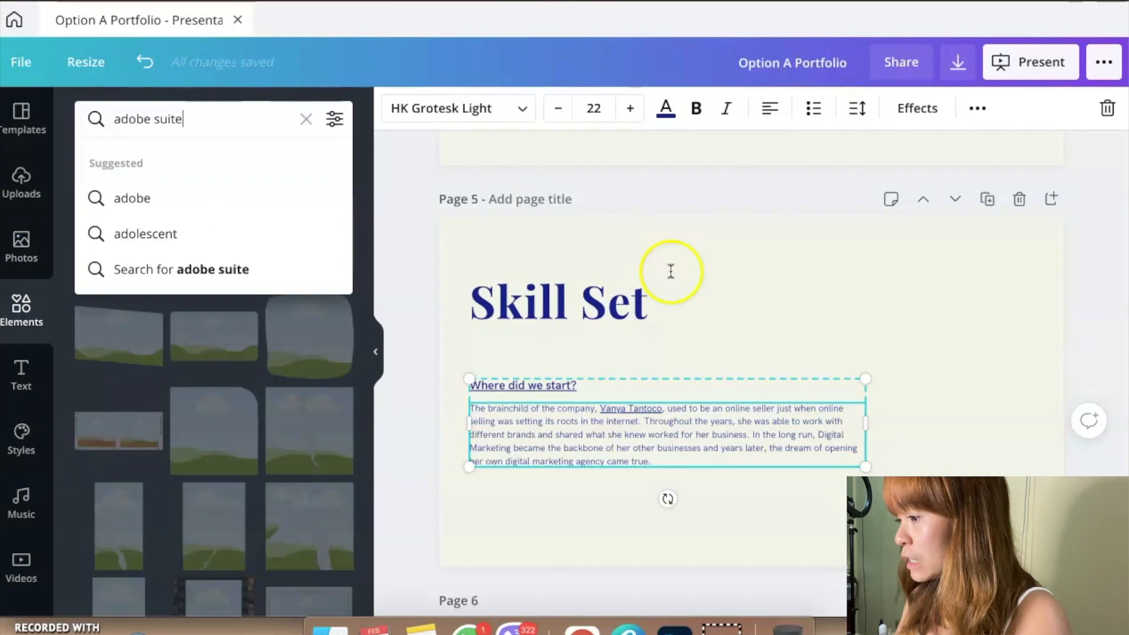
key("Return")
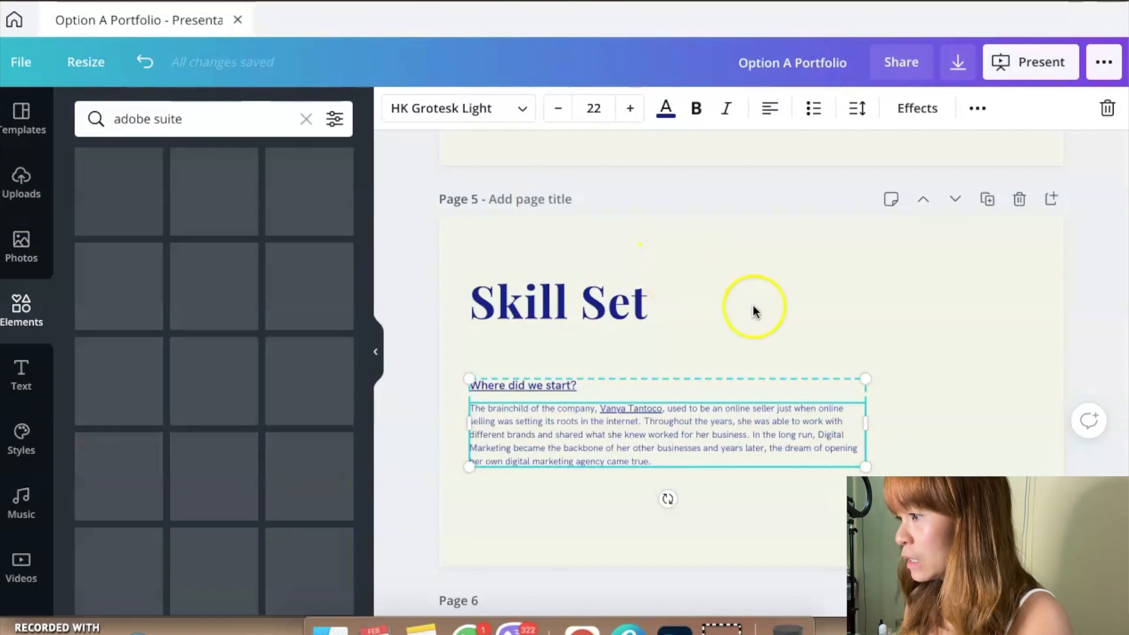
left_click(219, 301)
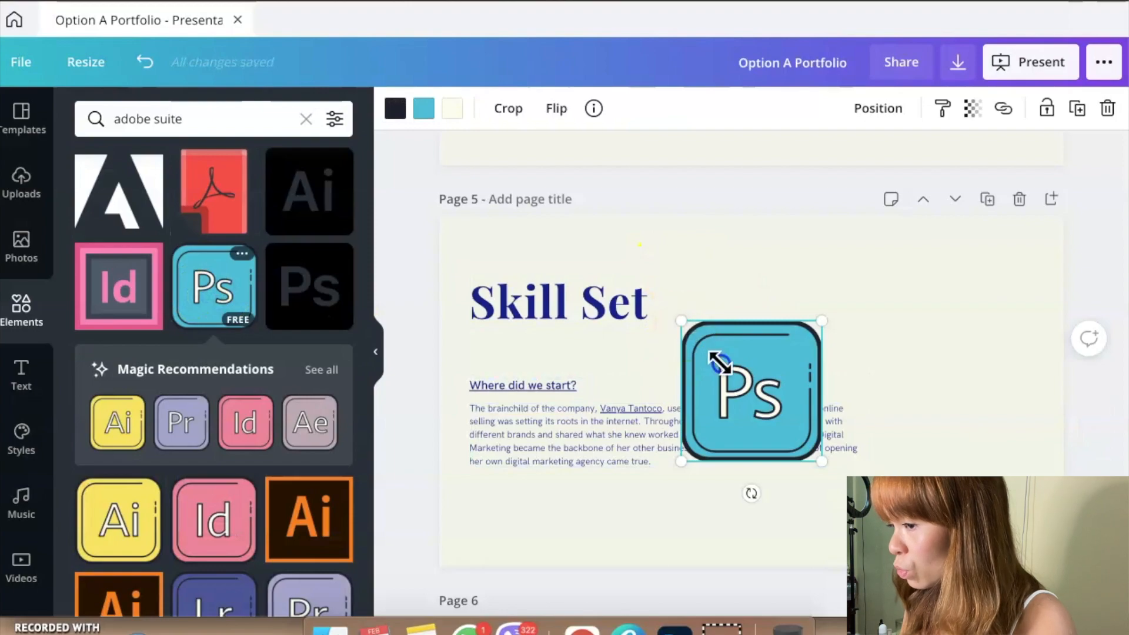
Step: Shrink the Photoshop "Ps" icon and move it to the Skill Set slide's upper-right area, level with the title
left_click_drag(681, 320, 742, 389)
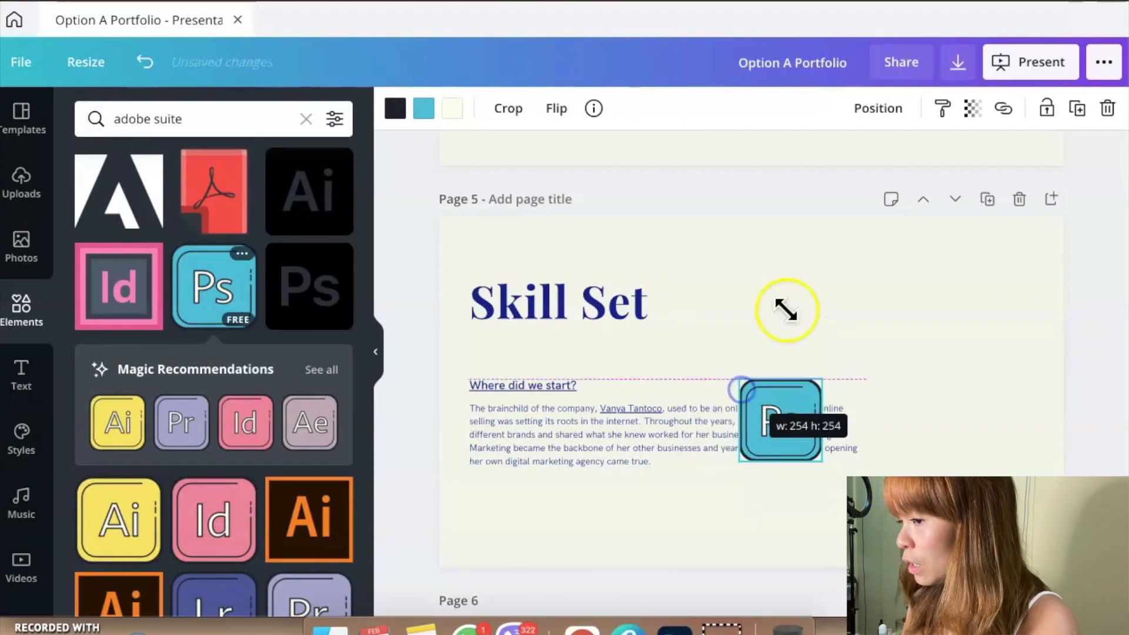
left_click(787, 311)
left_click(801, 368)
left_click_drag(824, 288, 823, 289)
Step: Add the yellow "Ai" icon at about 236 by 236 and the pink "Id" icon at matching size, lined up after the "Ps" icon
left_click(257, 428)
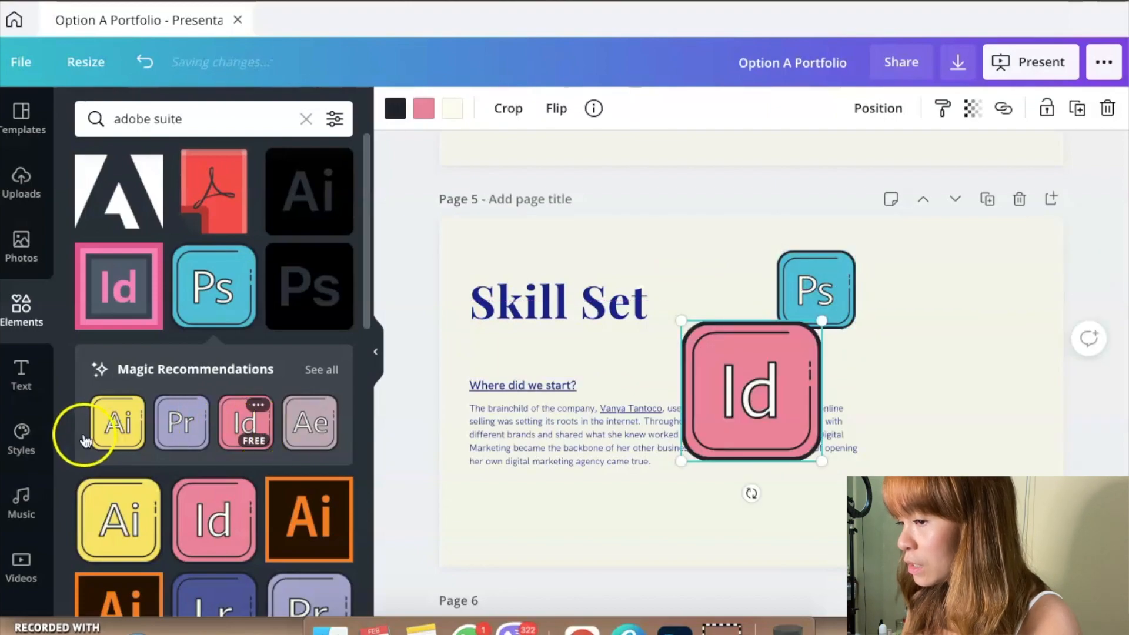
left_click_drag(771, 390, 903, 309)
left_click_drag(979, 327, 958, 314)
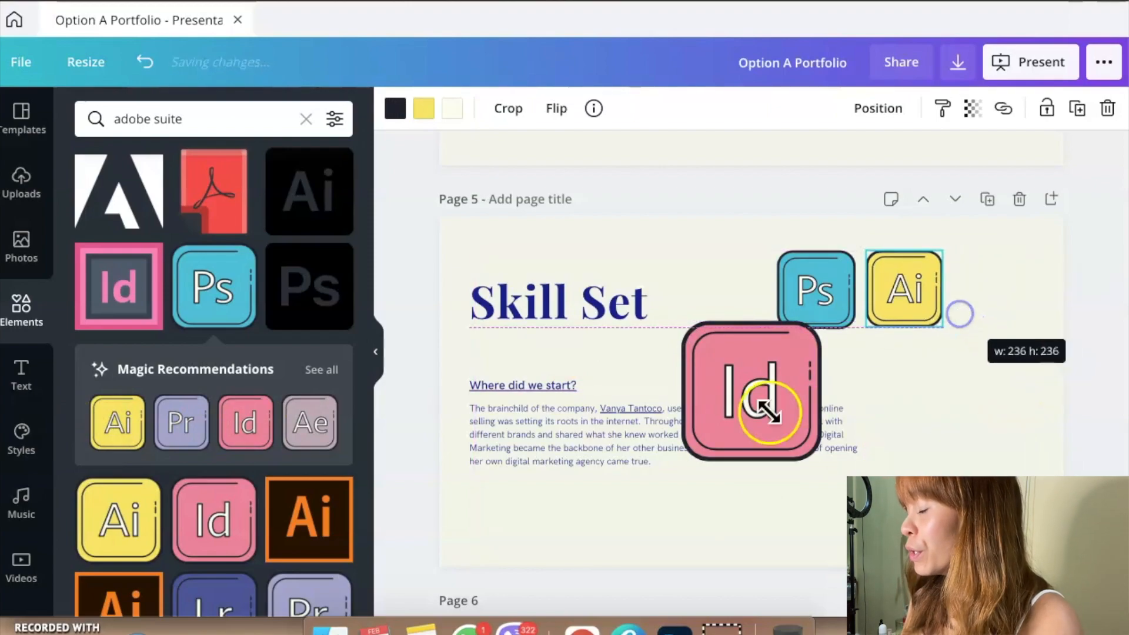
left_click_drag(1038, 361, 1007, 357)
left_click_drag(1087, 384, 1087, 385)
mouse_move(1025, 331)
left_mouse_down()
mouse_move(1010, 319)
mouse_move(1033, 335)
left_mouse_up()
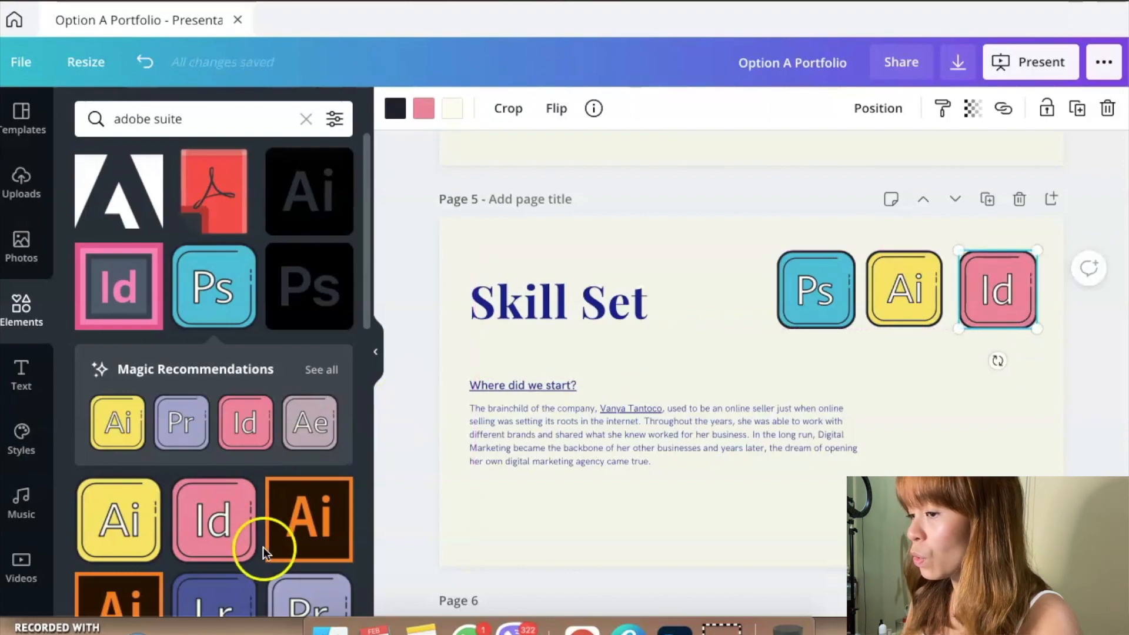
Step: Add the purple "Pr" icon, shrink it to match the other icons, and place it between the title and the "Ps" icon
left_click(182, 420)
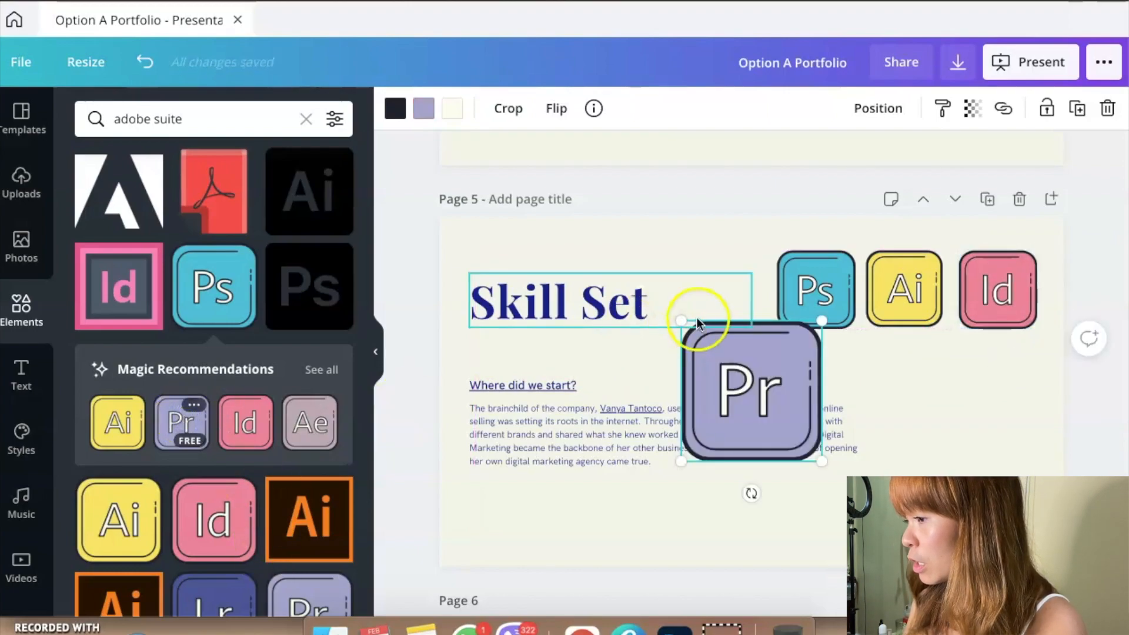
left_click_drag(724, 368, 742, 382)
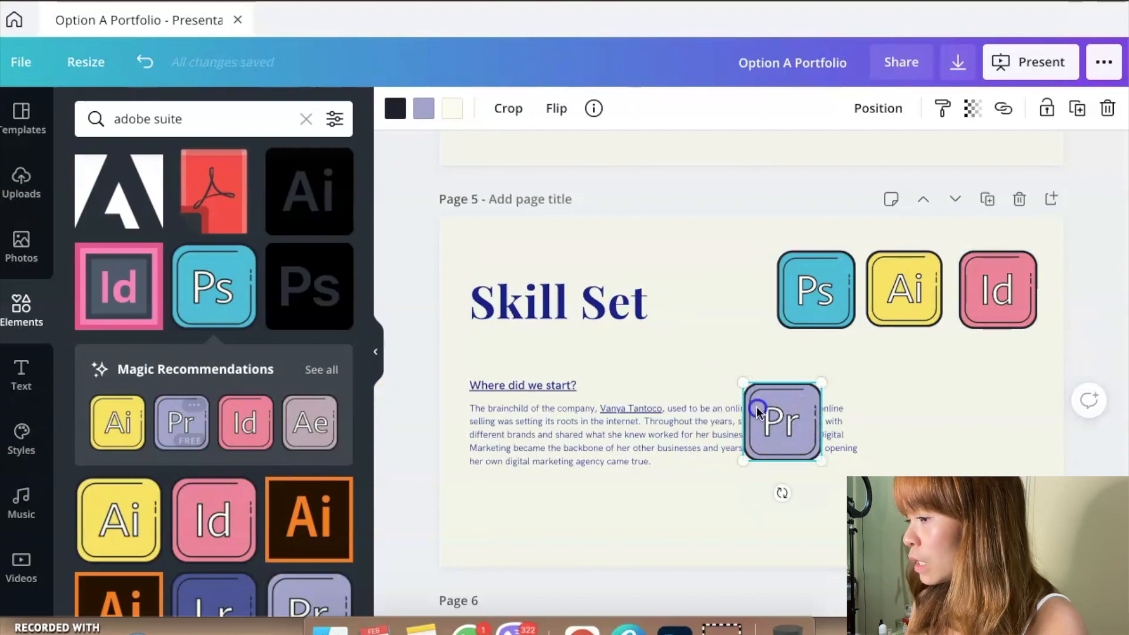
left_click_drag(716, 286, 728, 285)
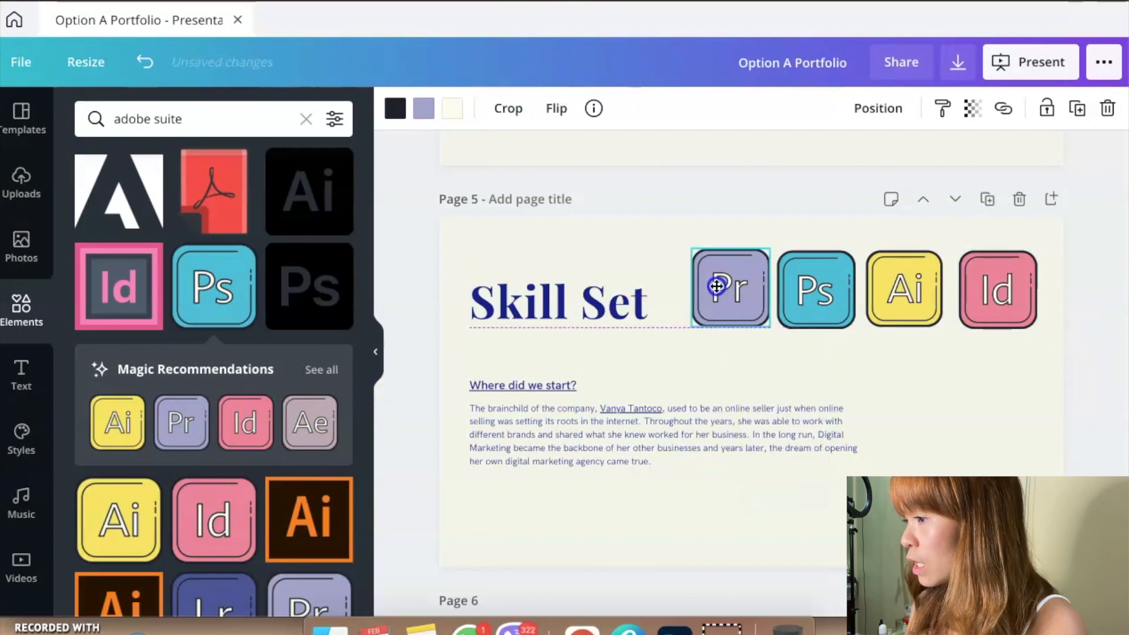
Step: Search the elements for "canva"
left_click(151, 125)
type("an")
key("BackSpace")
key("BackSpace")
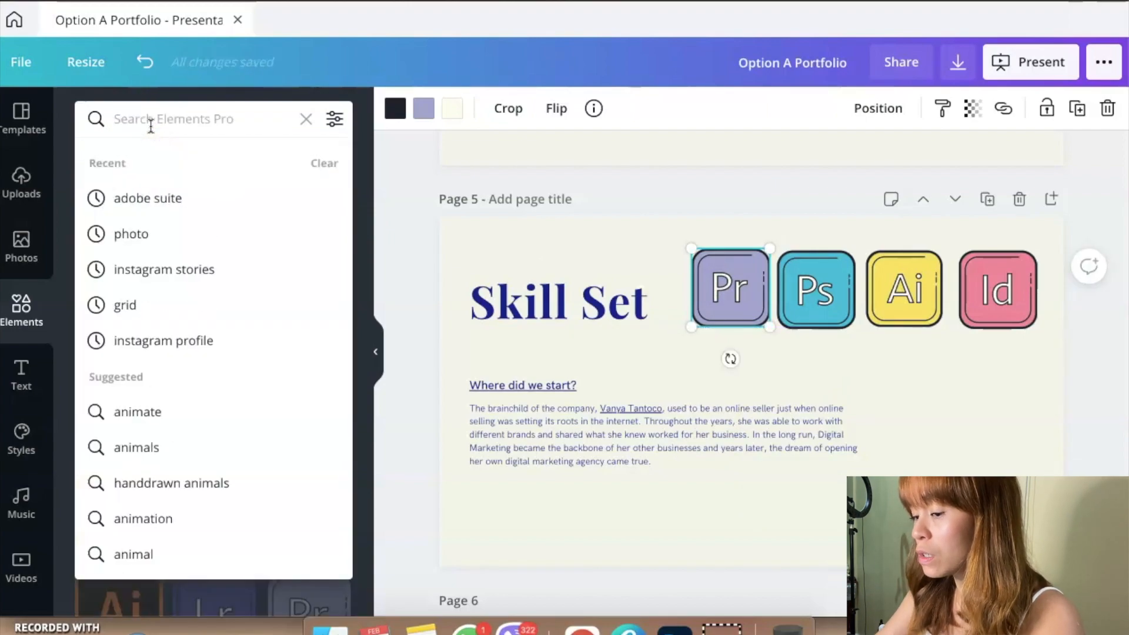
type("canva")
key("Return")
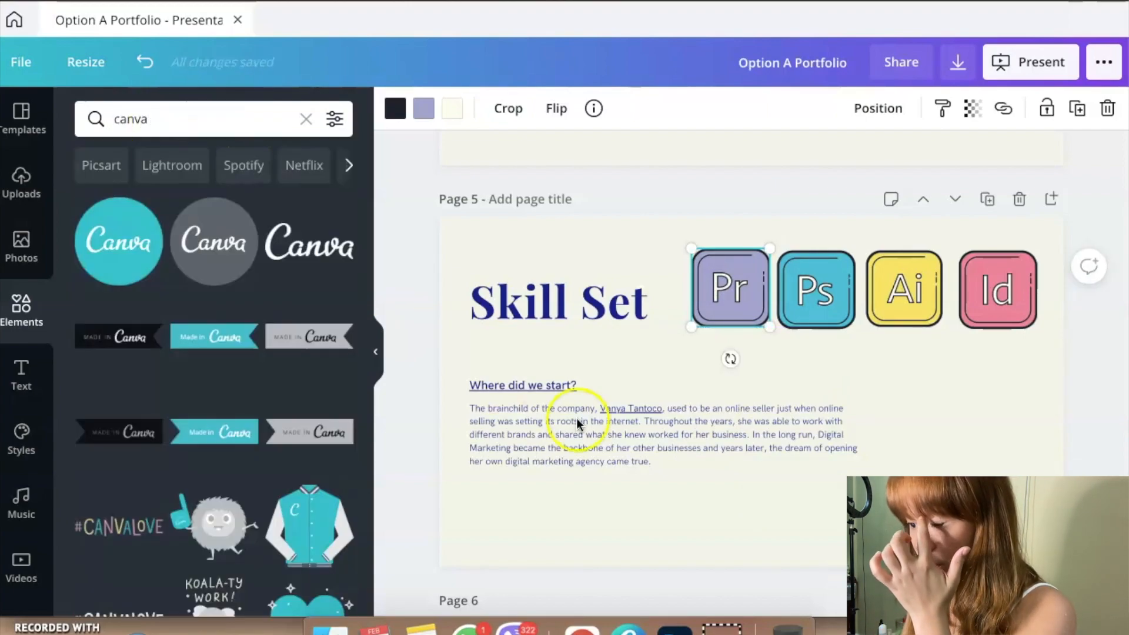
Step: Delete the whole "Where did we start?" text group from the Skill Set slide
left_click(855, 428)
left_click_drag(865, 425, 699, 435)
left_click(1108, 110)
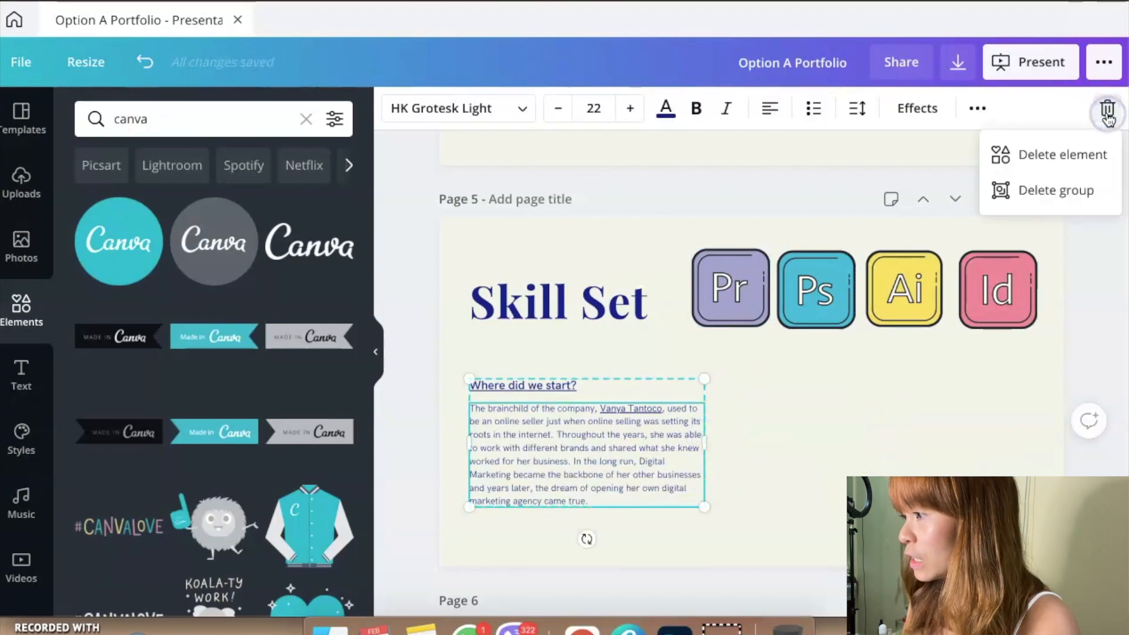
left_click(1038, 189)
Step: Add the round turquoise Canva logo, resize it to about 340 by 340, and place it below the "Pr" icon
left_click(128, 249)
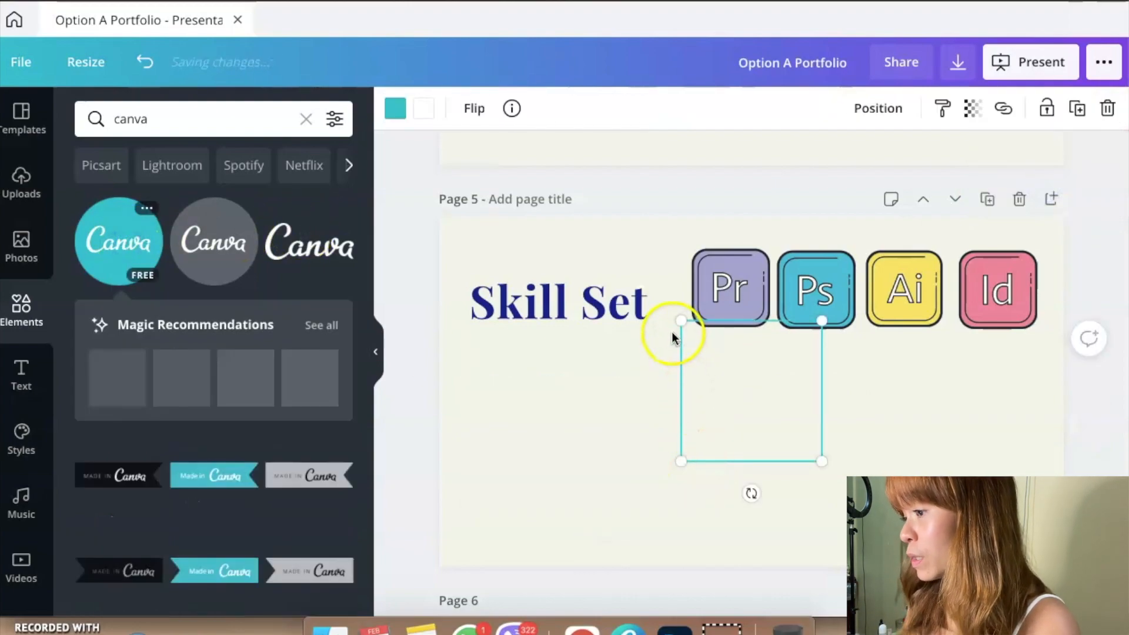
left_click_drag(704, 360, 711, 353)
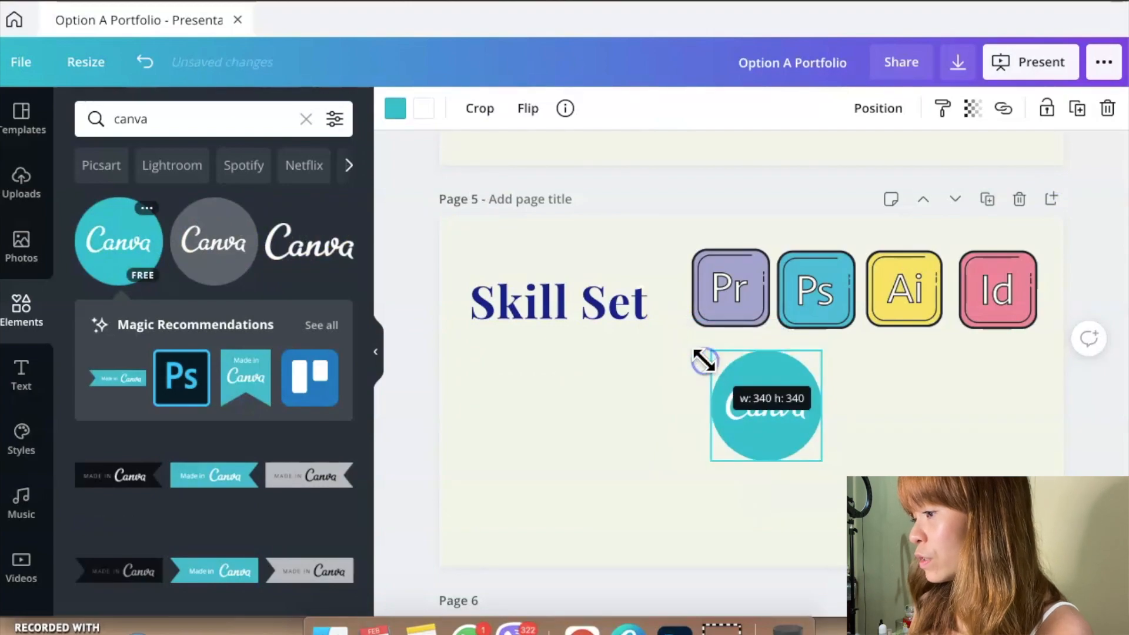
left_click_drag(737, 403, 701, 403)
Step: Add the blue Trello icon, shrink it to about the Canva logo's size, and place it directly beside that logo
left_click(298, 392)
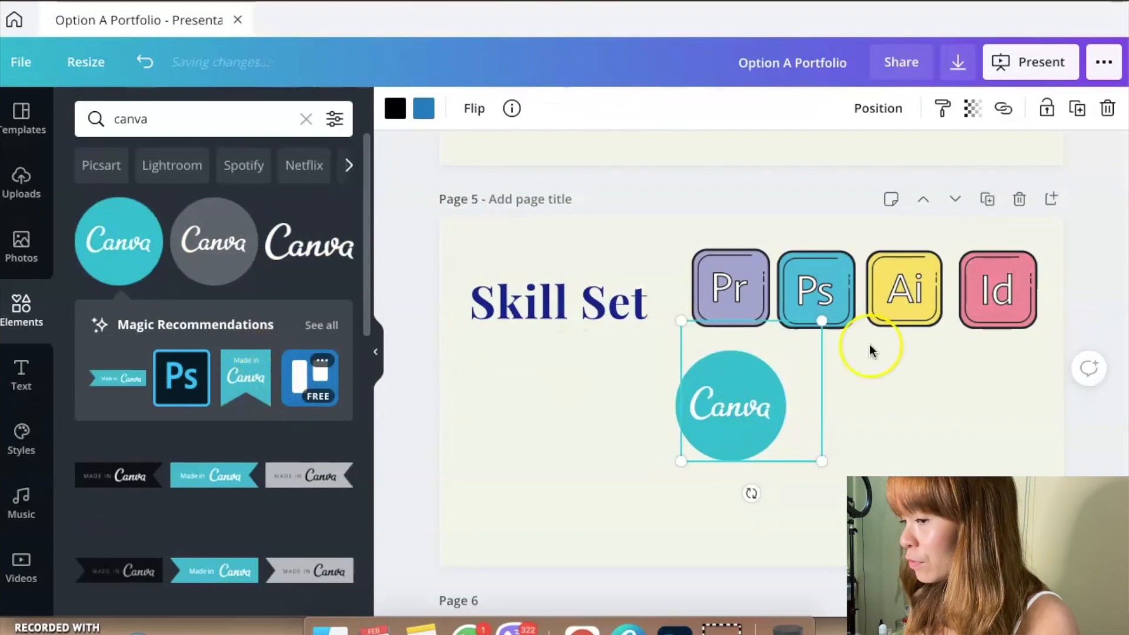
left_click_drag(689, 333, 699, 341)
left_click_drag(729, 393, 847, 405)
left_click(565, 474)
left_click(923, 433)
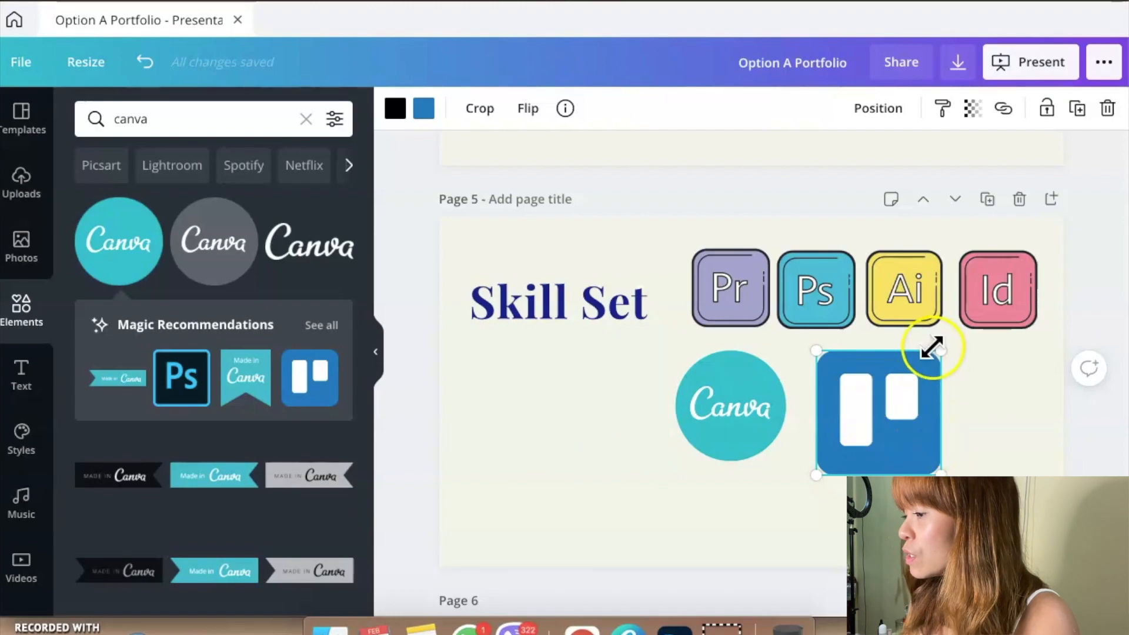
left_click_drag(939, 352, 988, 368)
left_click_drag(866, 383, 830, 372)
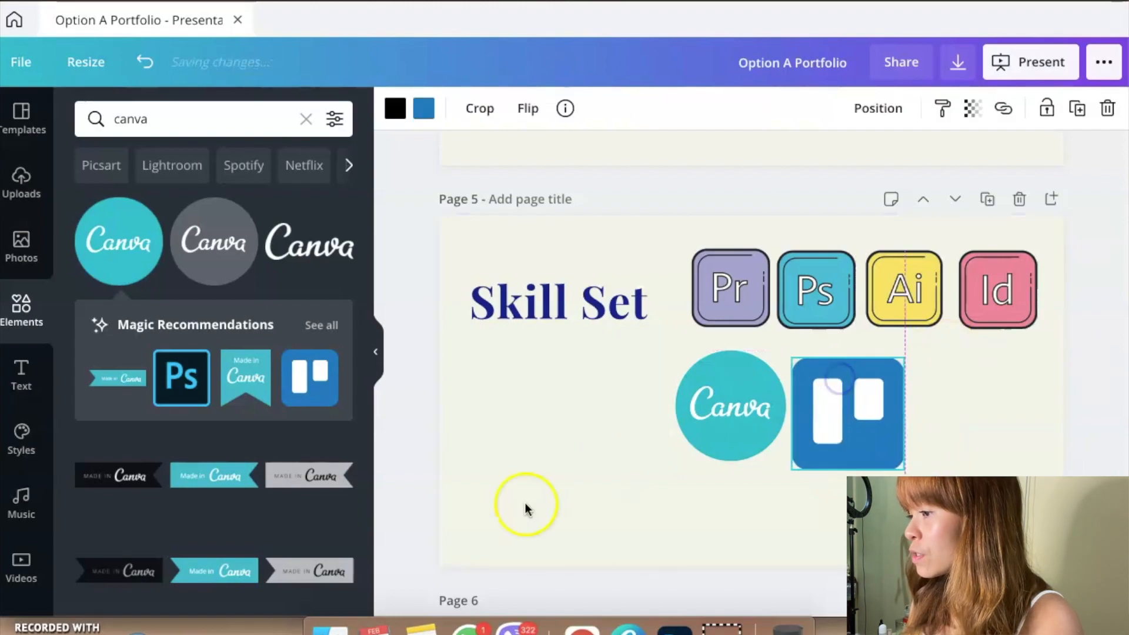
left_click(524, 504)
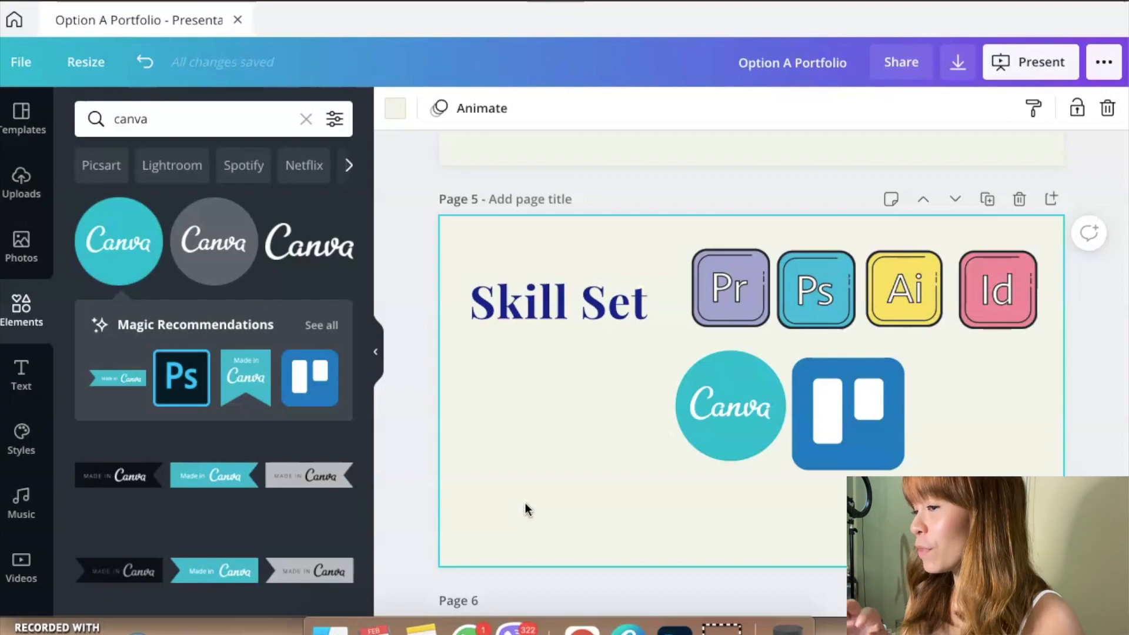
Step: Replace "Answer a pain point" on page 6 with "I can help you grow your business through facebook ads."
scroll(525, 504, "down", 5)
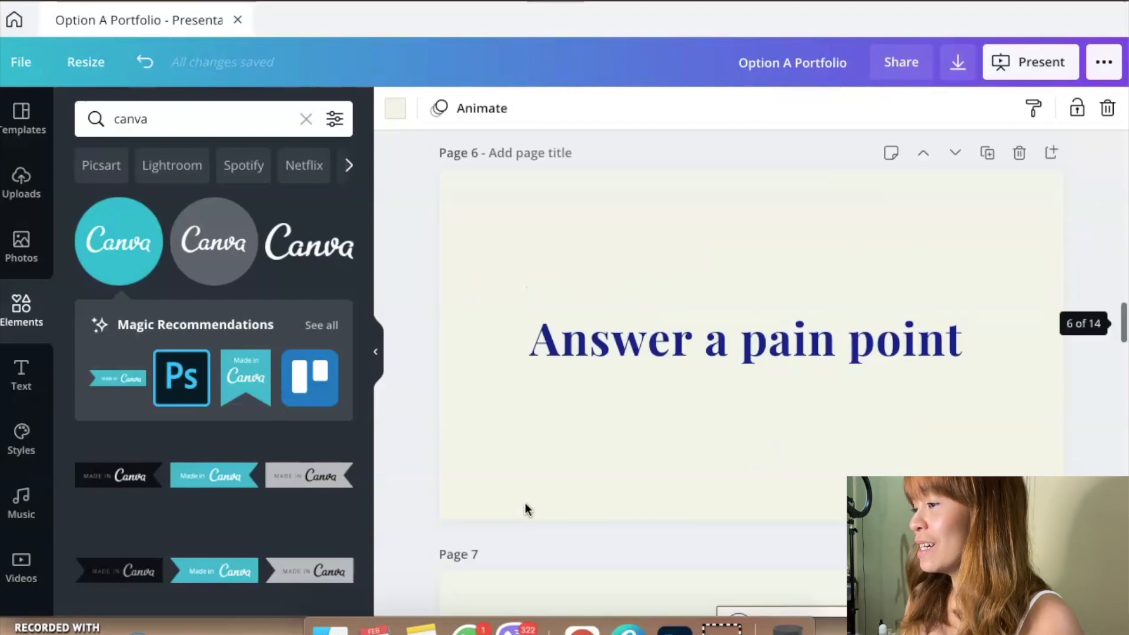
left_click(757, 318)
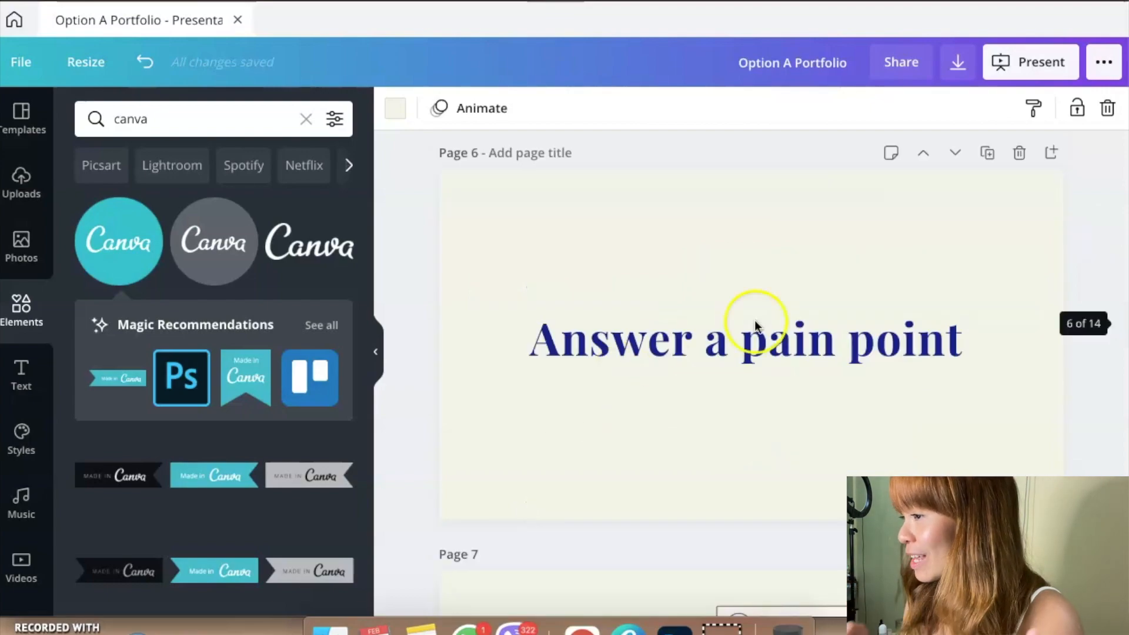
left_click(717, 346)
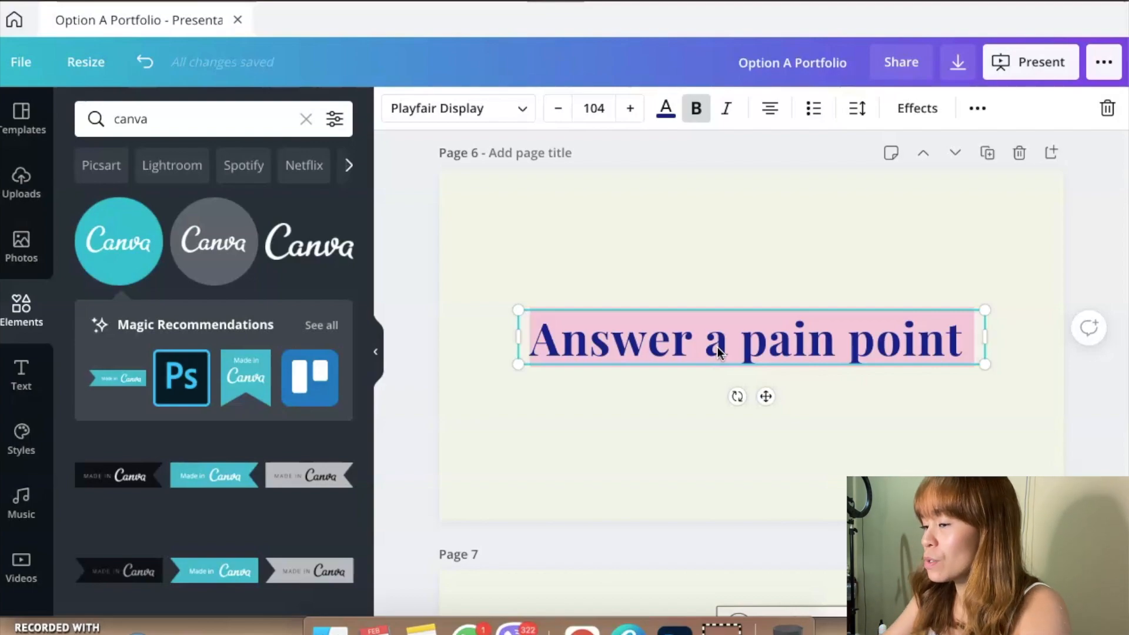
type("I can")
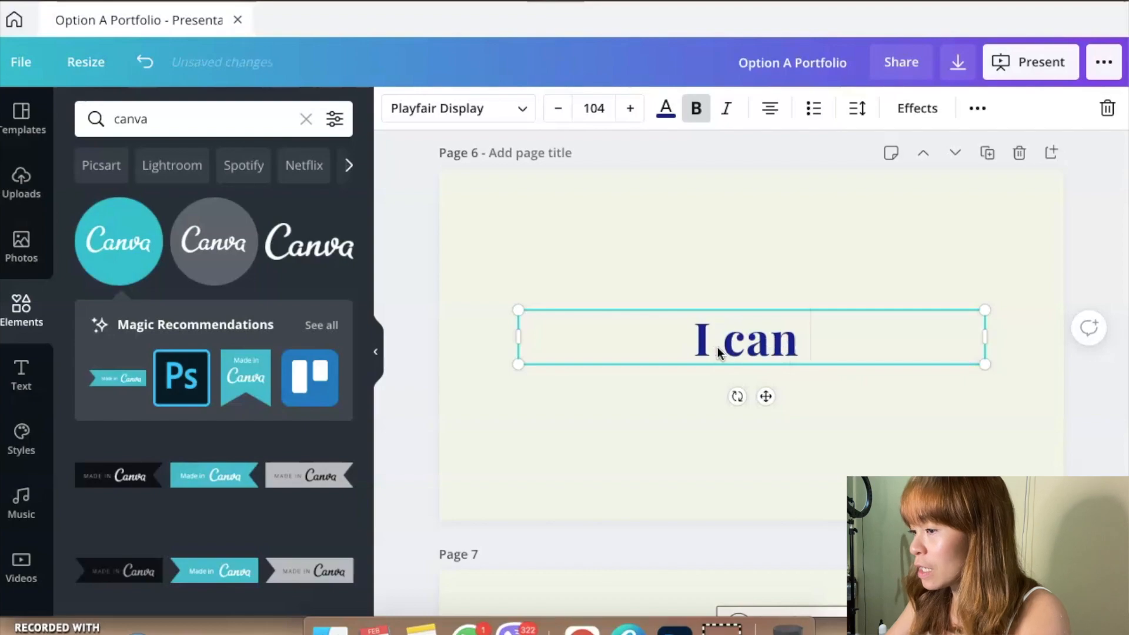
type(" help you fro")
key("BackSpace")
key("BackSpace")
key("BackSpace")
type("go")
key("BackSpace")
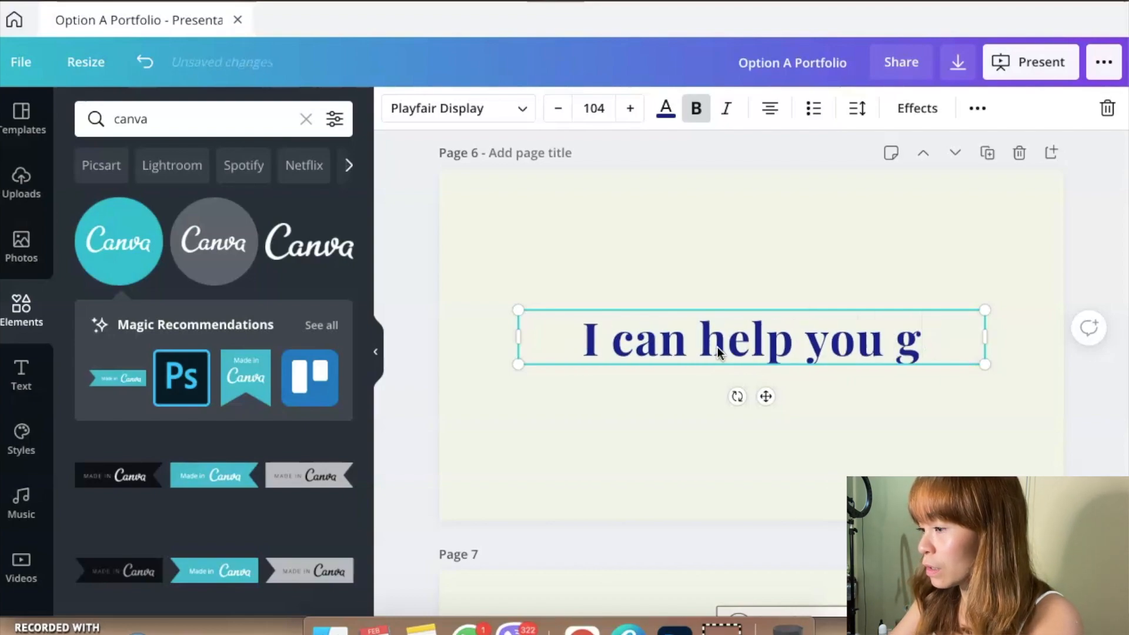
type("row your business")
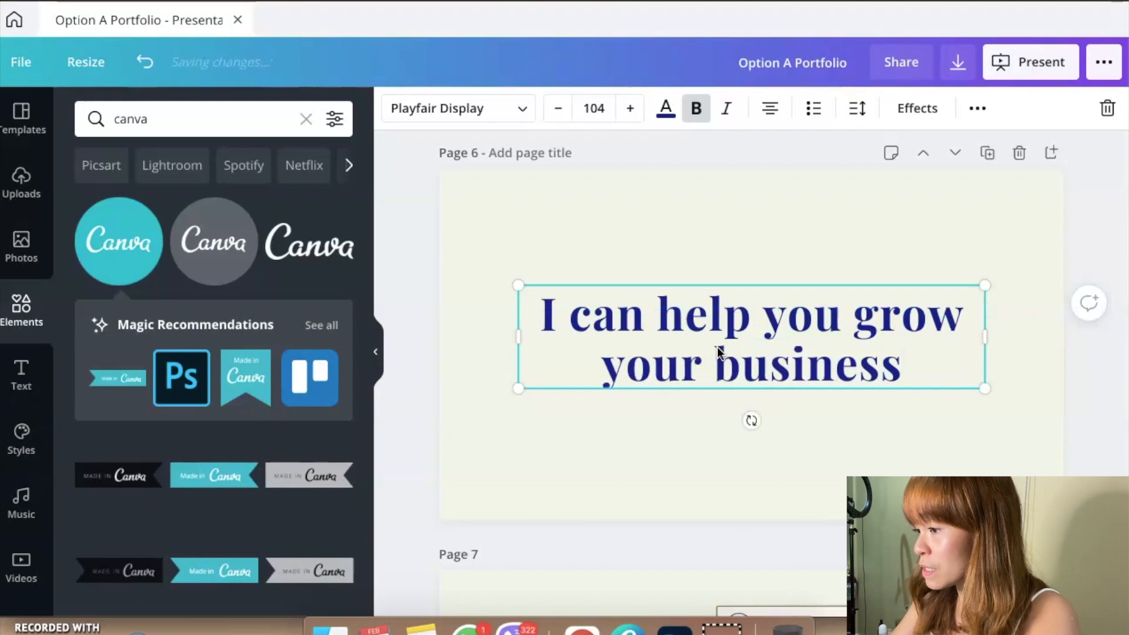
type(" throu")
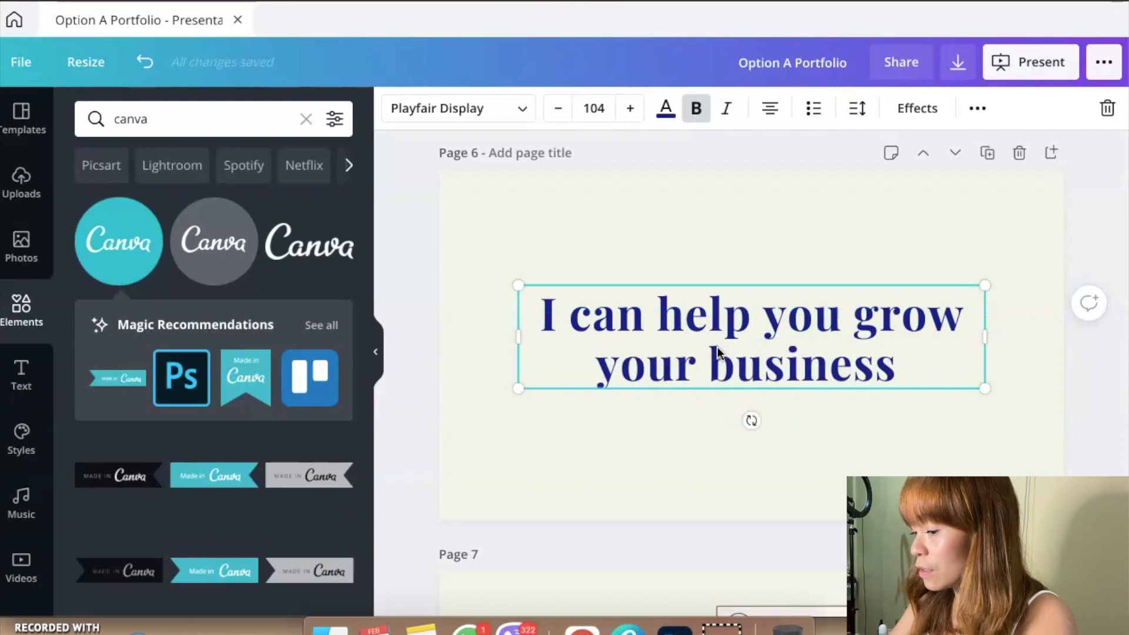
type("gh facebook")
key("BackSpace")
type("k ads.")
Step: Insert a line break before "facebook ads." in the page 6 statement and deselect the text box
left_click(746, 383)
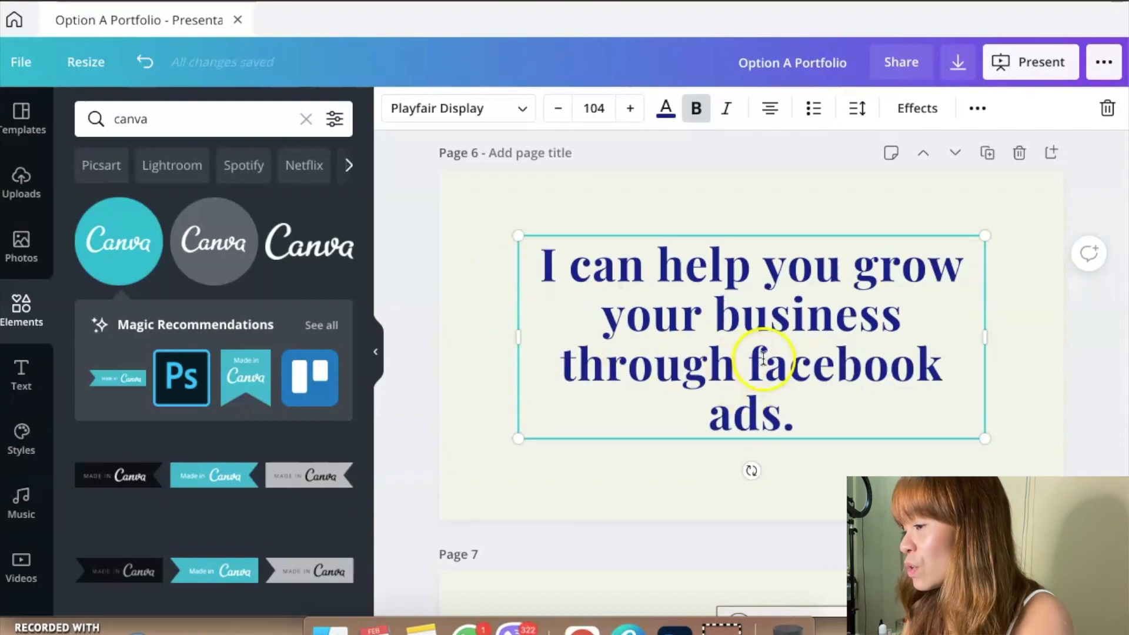
key("Return")
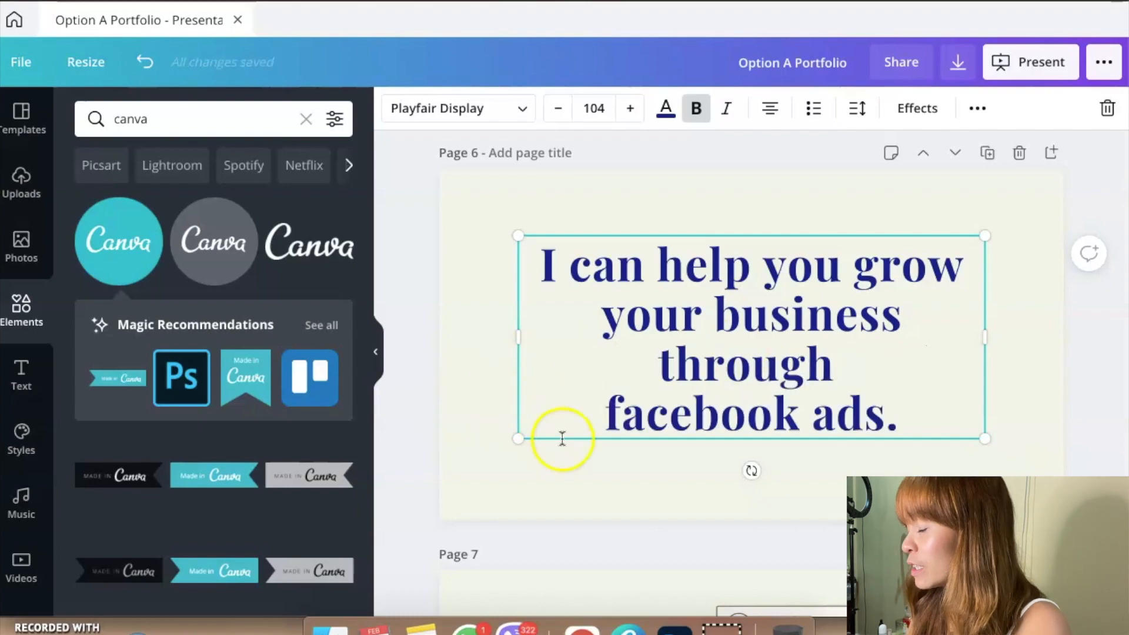
left_click(572, 452)
left_click(710, 355)
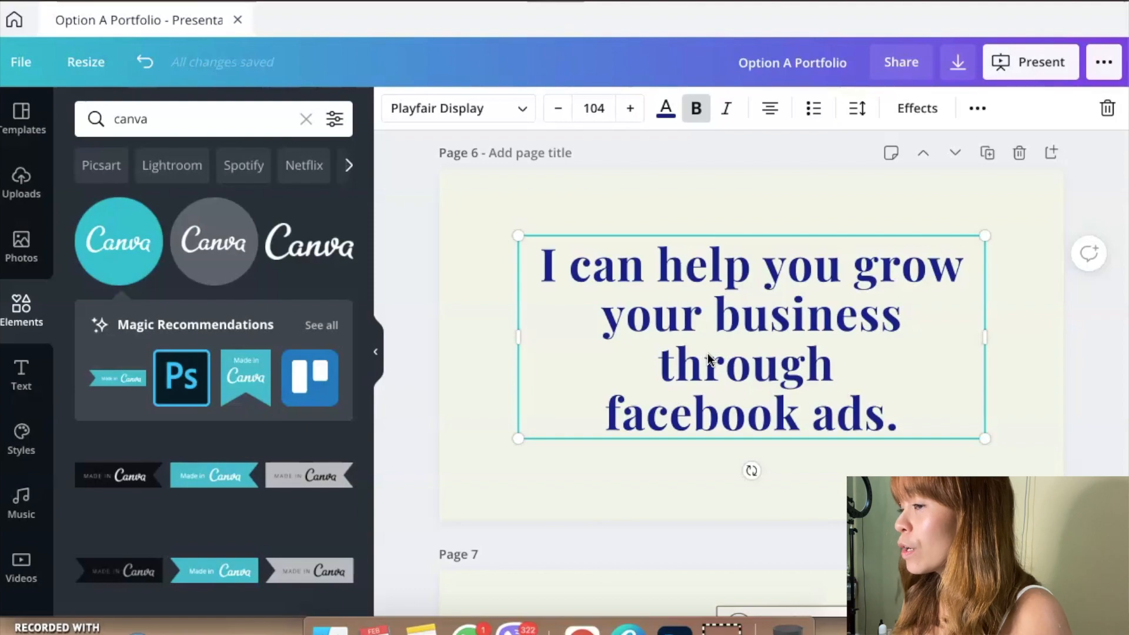
left_click(572, 490)
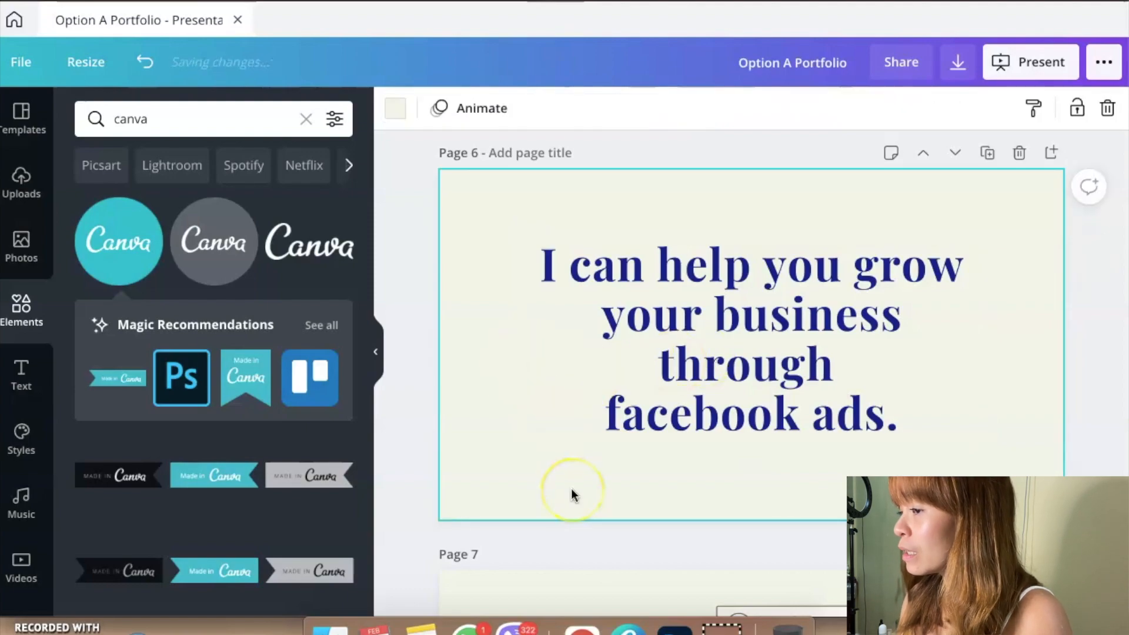
Step: Look through the sample work slides on pages 7 to 9, from the Facebook post mockup to the Instagram grid
scroll(572, 490, "down", 3)
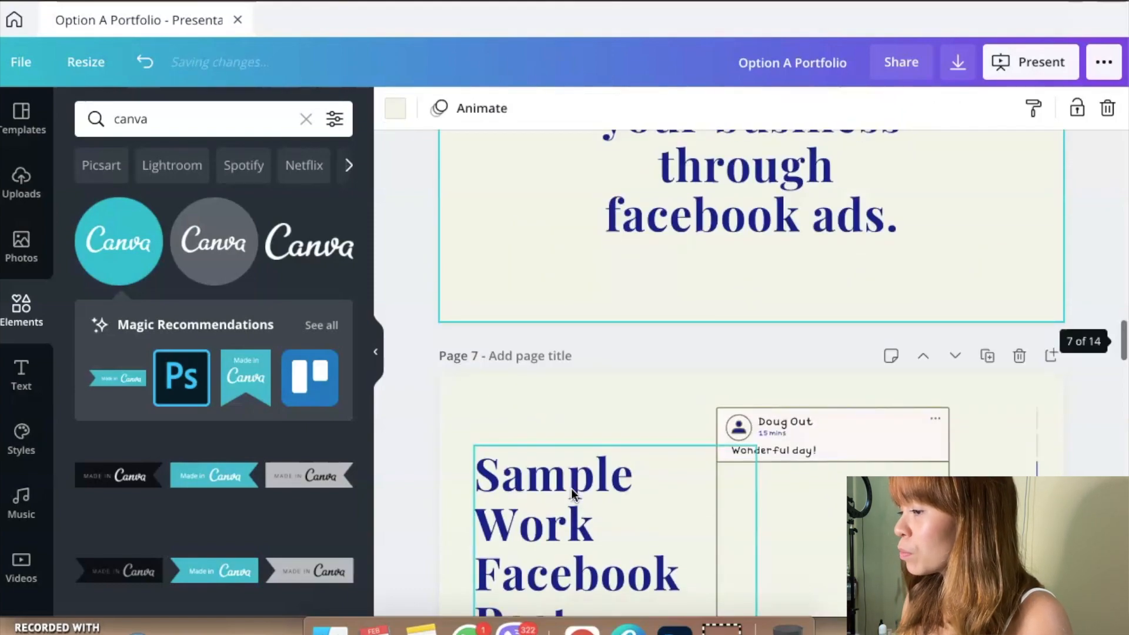
scroll(572, 490, "up", 2)
scroll(572, 492, "up", 3)
scroll(570, 488, "down", 5)
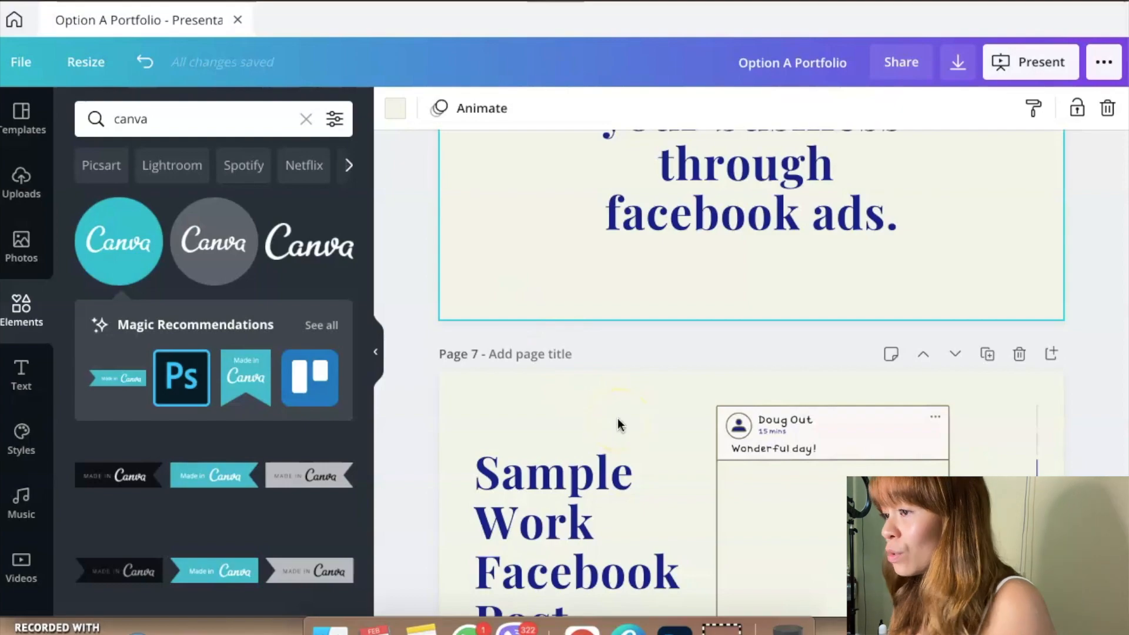
scroll(617, 406, "down", 3)
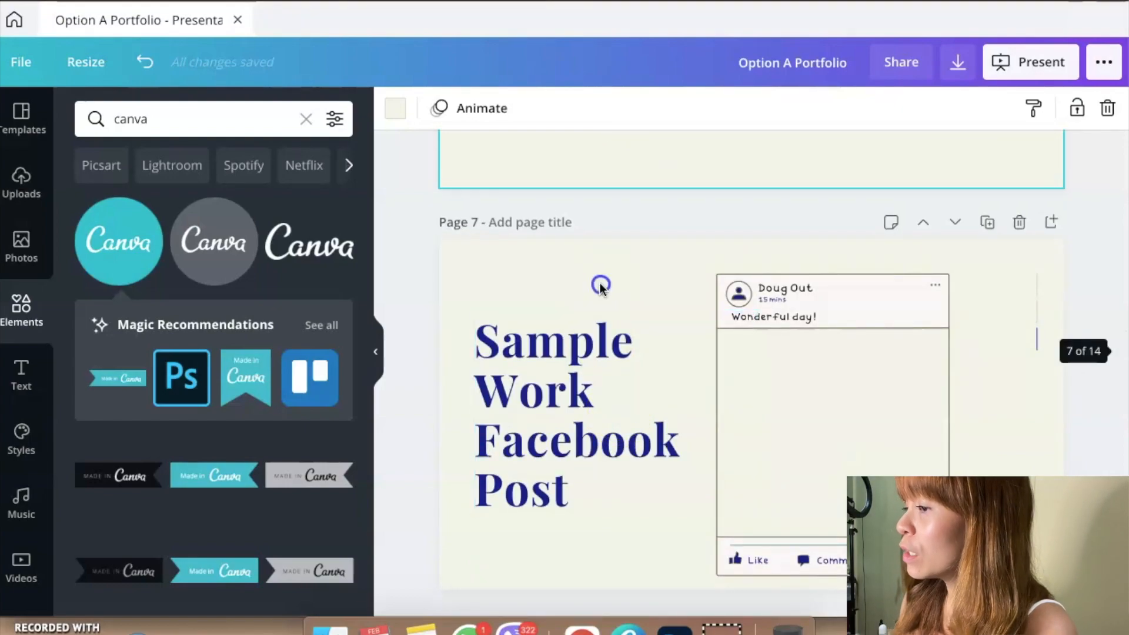
left_click(600, 284)
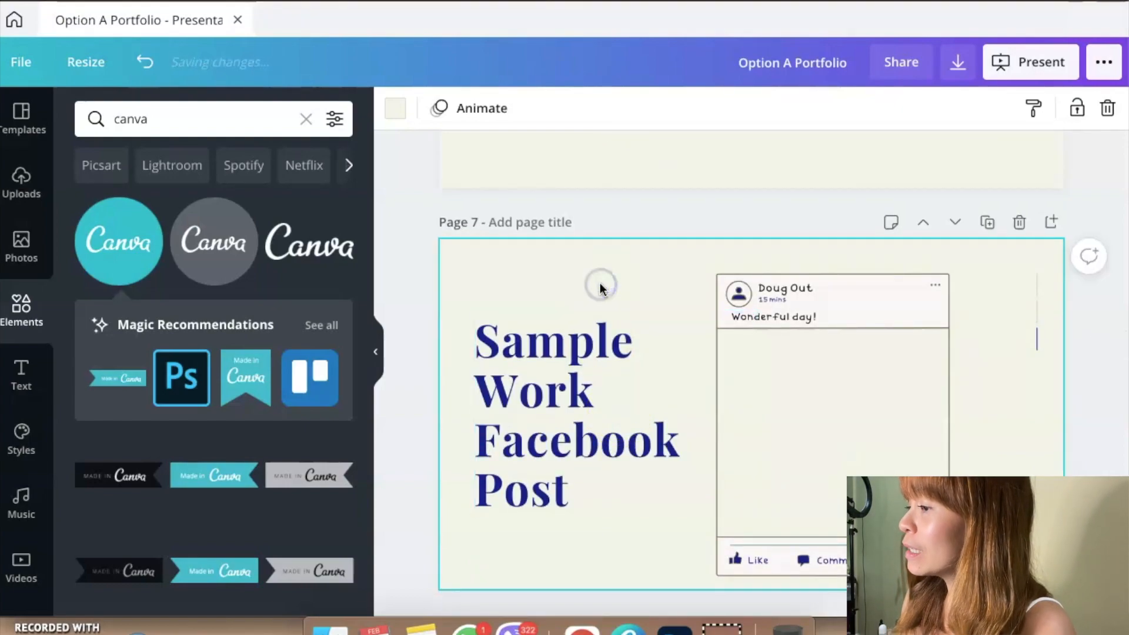
left_click(585, 486)
left_click(587, 537)
right_click(590, 544)
left_click(477, 550)
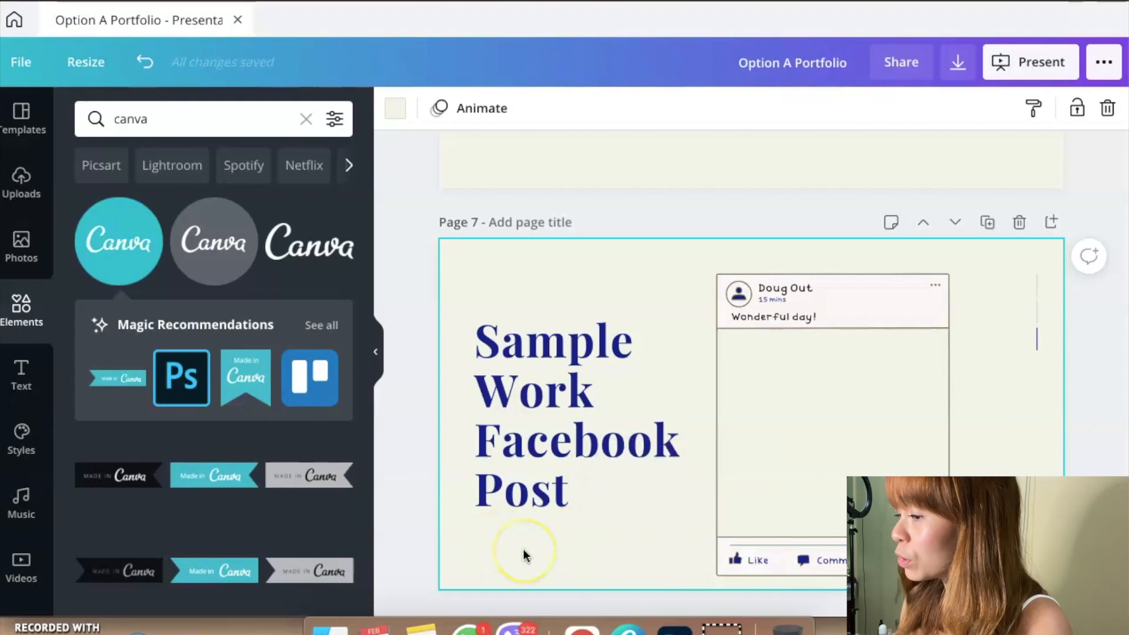
scroll(525, 555, "down", 4)
scroll(525, 556, "up", 4)
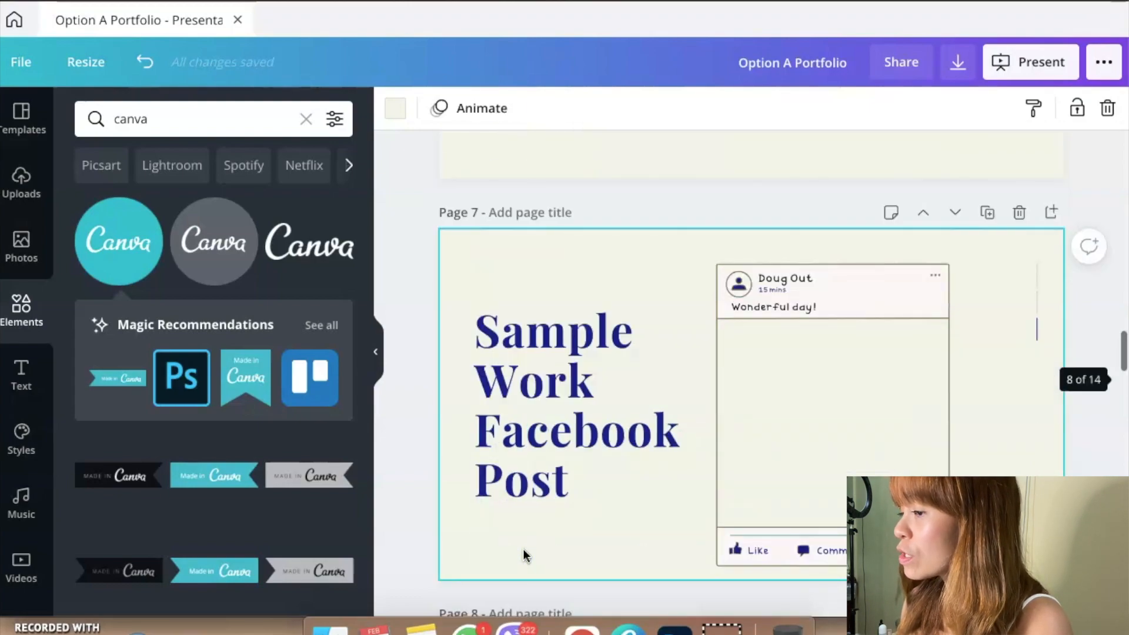
scroll(525, 555, "down", 10)
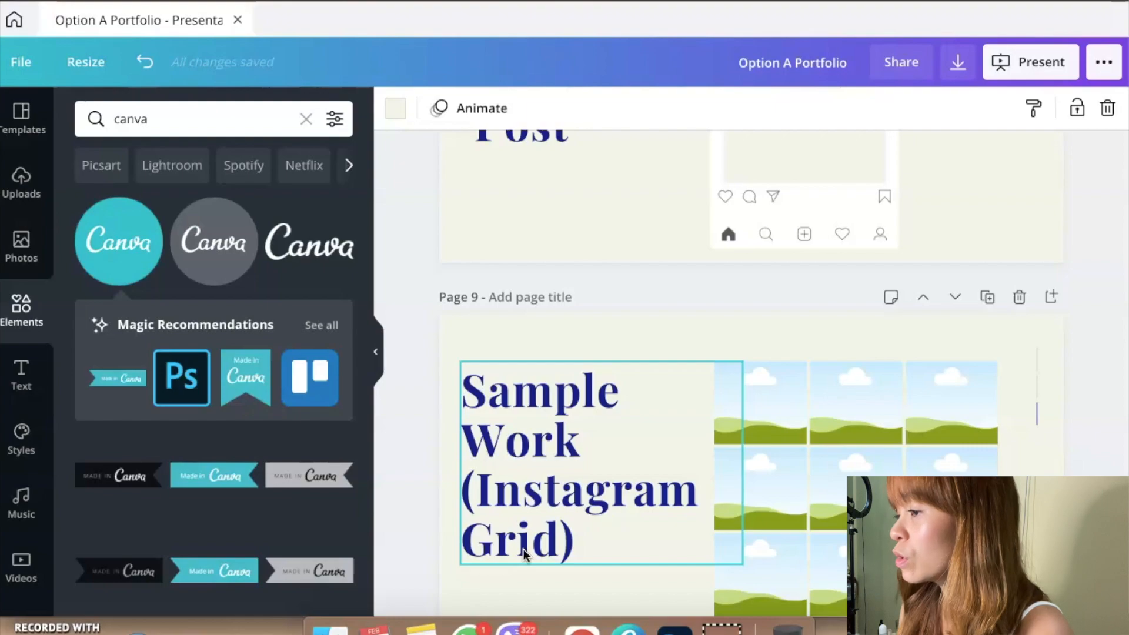
scroll(523, 549, "down", 2)
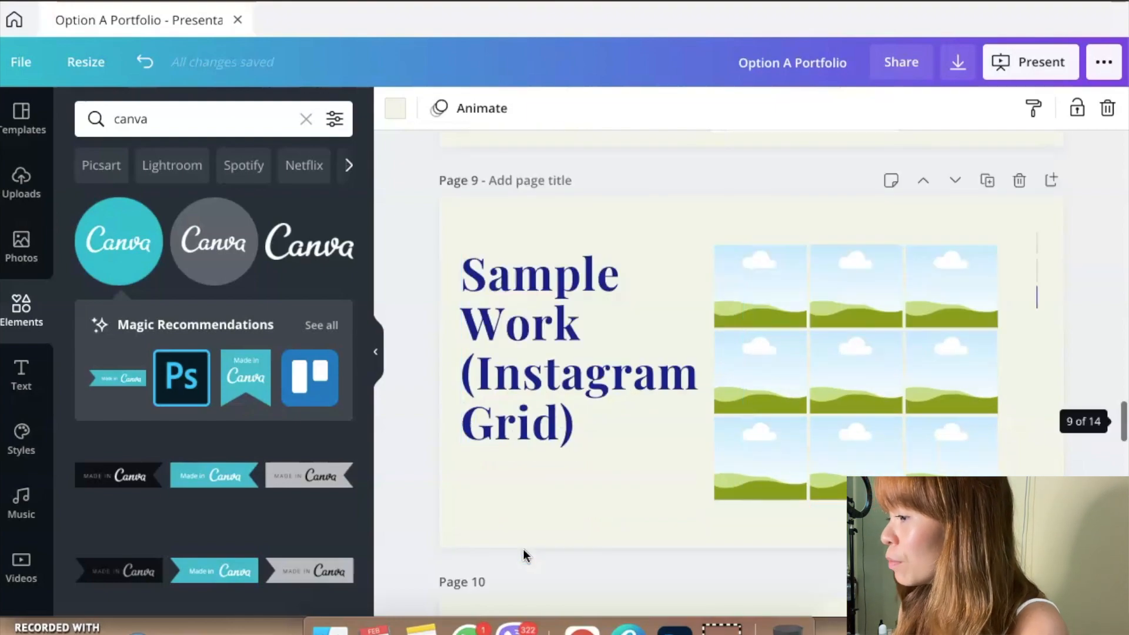
Step: Look through pages 9 to 12, covering the Instagram grid, Instagram stories and website samples and the four service descriptions under Services Offered
left_click(559, 481)
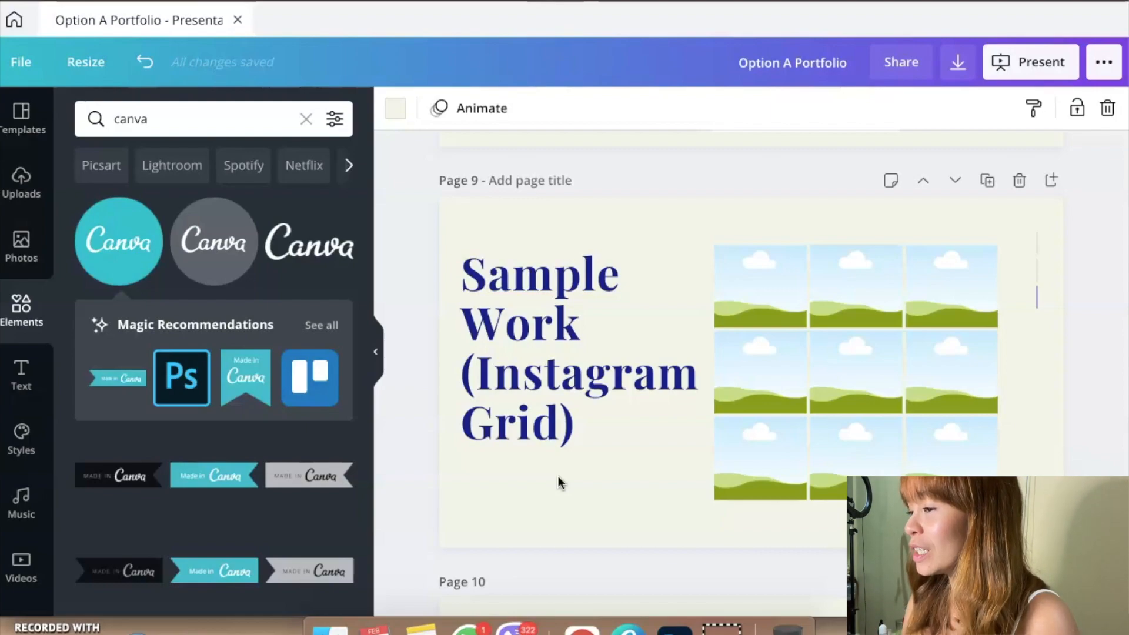
scroll(559, 475, "down", 7)
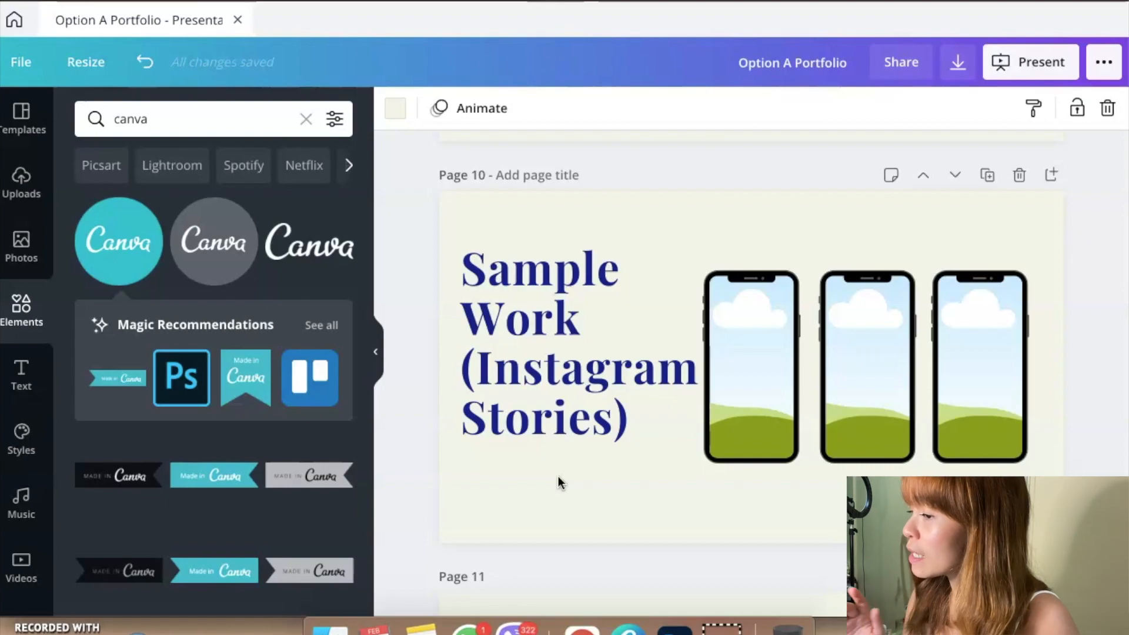
scroll(558, 477, "down", 6)
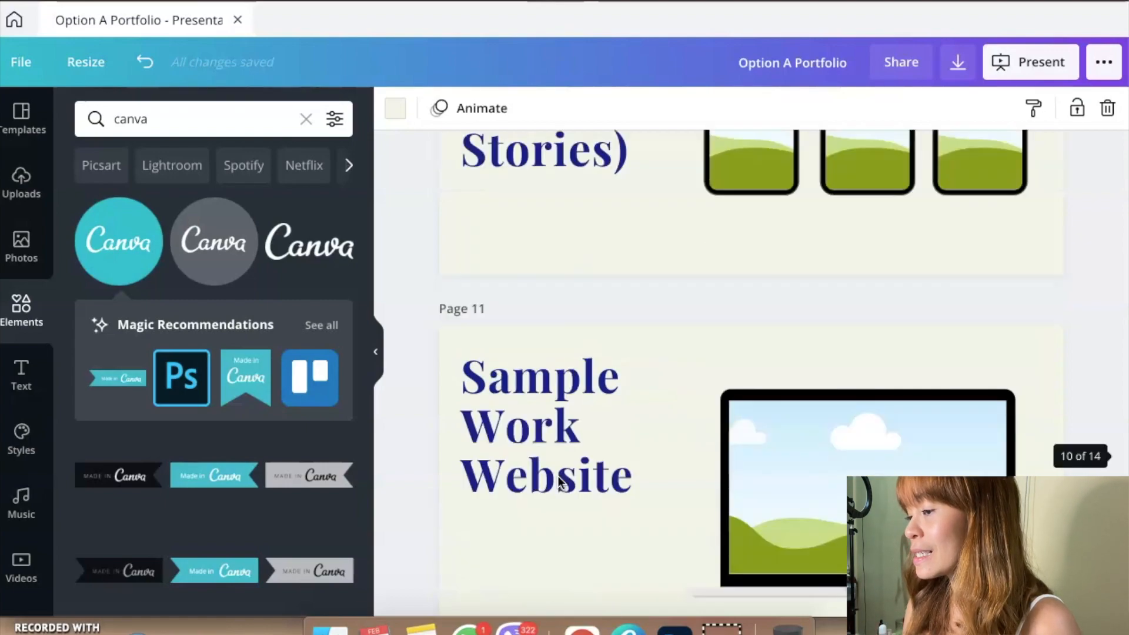
scroll(559, 479, "down", 2)
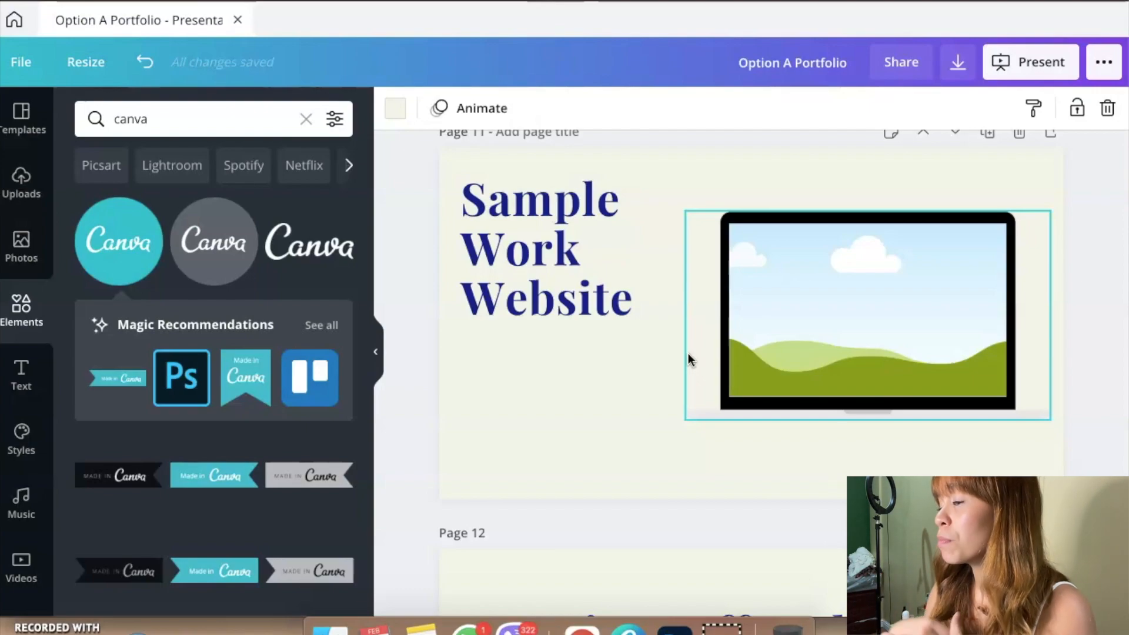
scroll(689, 359, "down", 4)
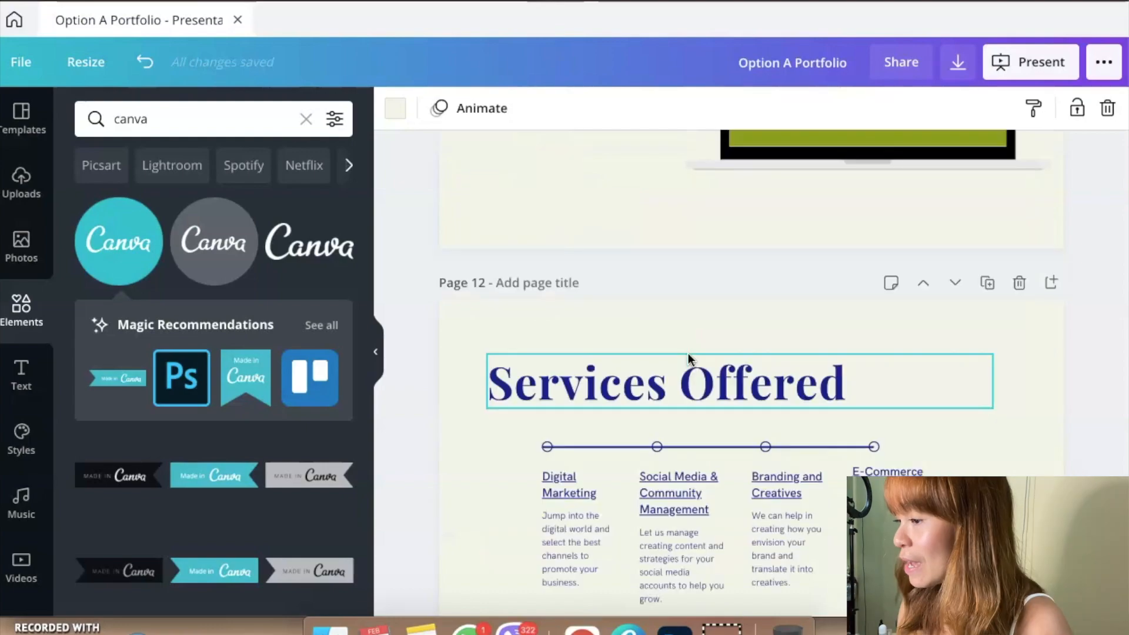
scroll(688, 353, "down", 2)
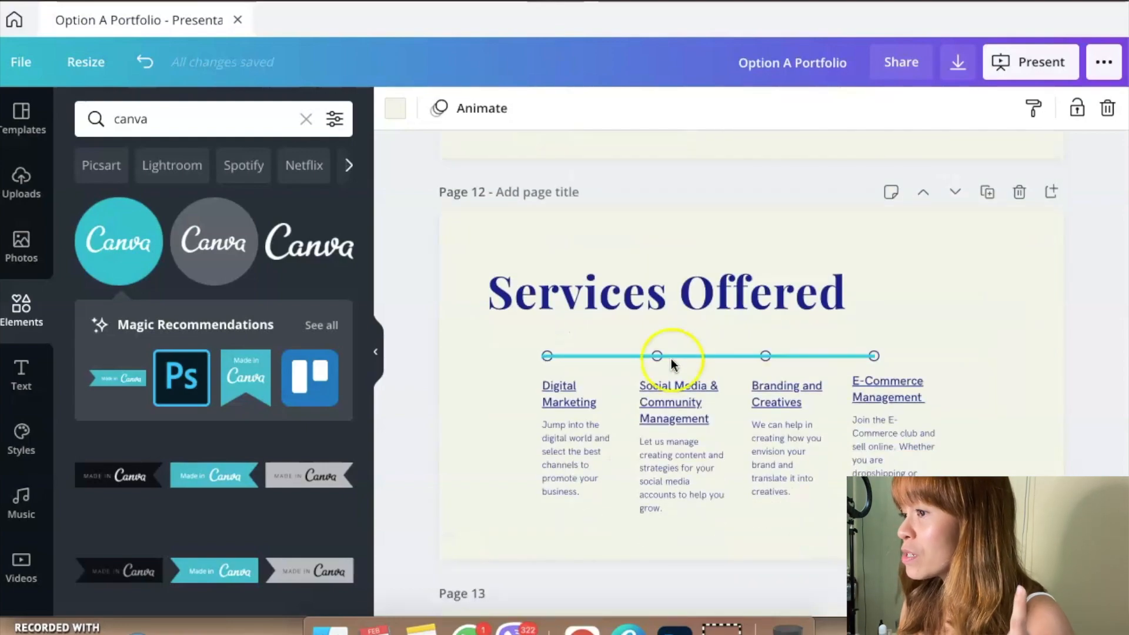
left_click(449, 450)
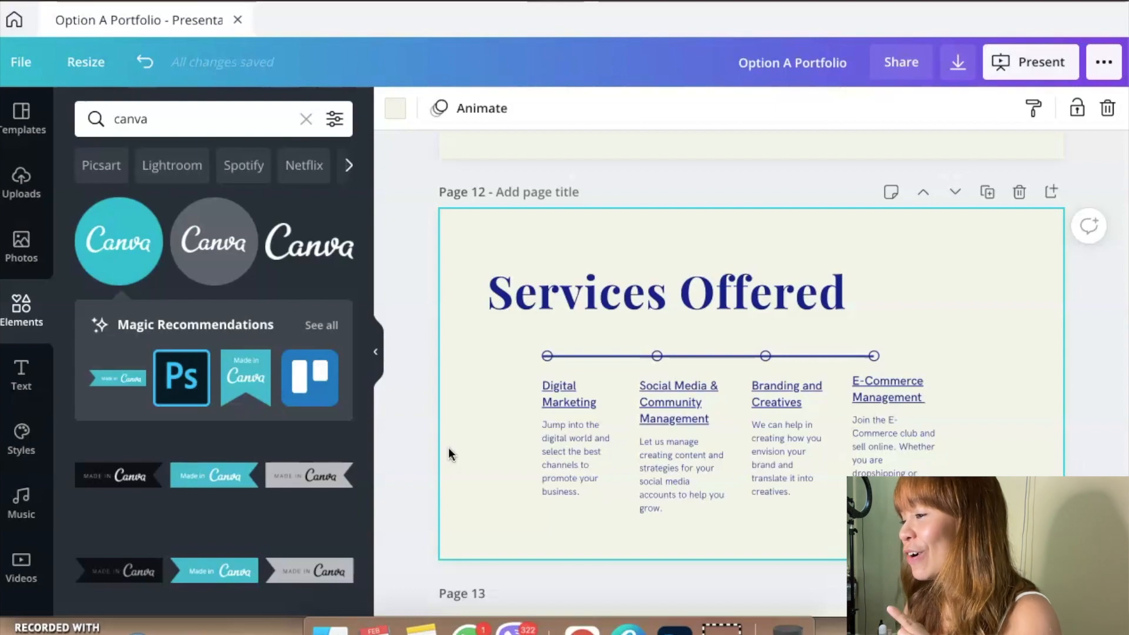
scroll(449, 449, "down", 2)
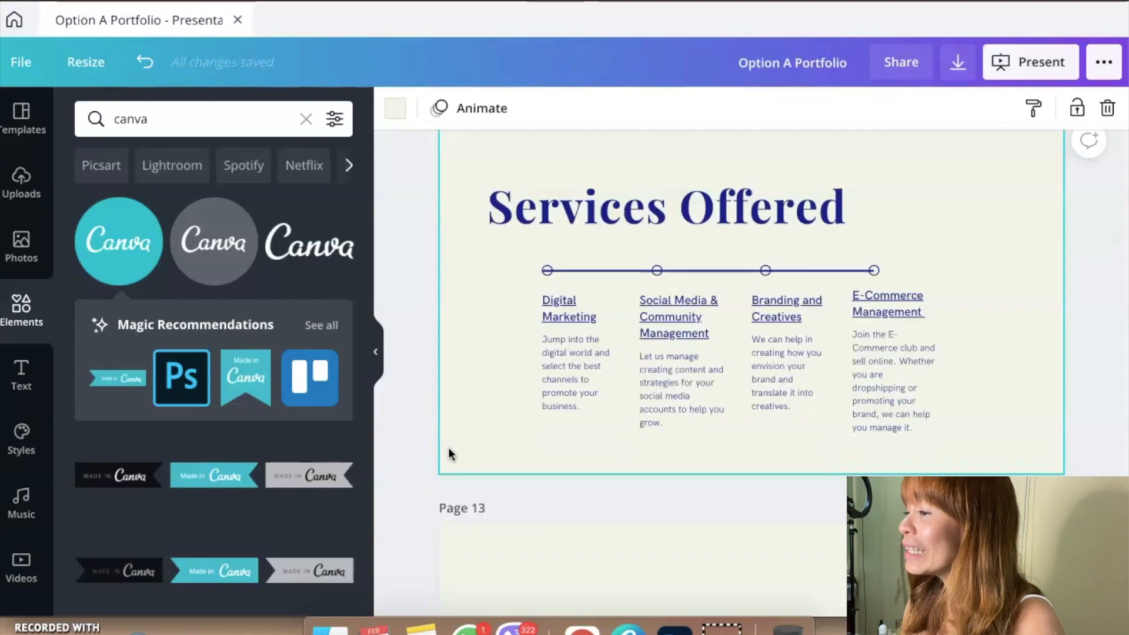
scroll(500, 388, "down", 1)
left_click(552, 333)
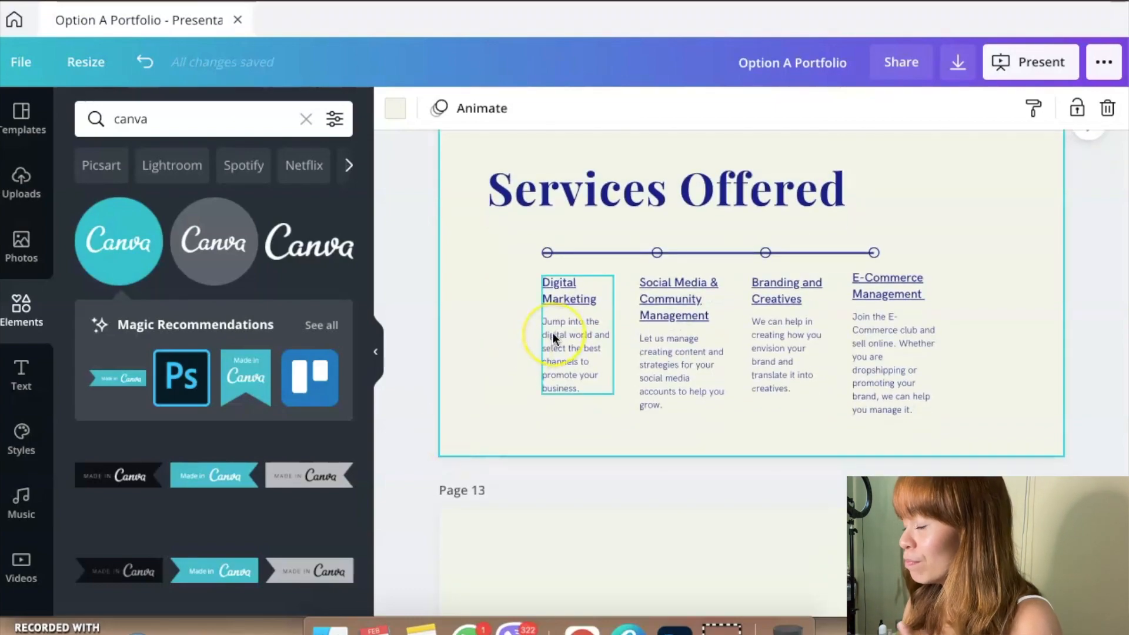
left_click(458, 346)
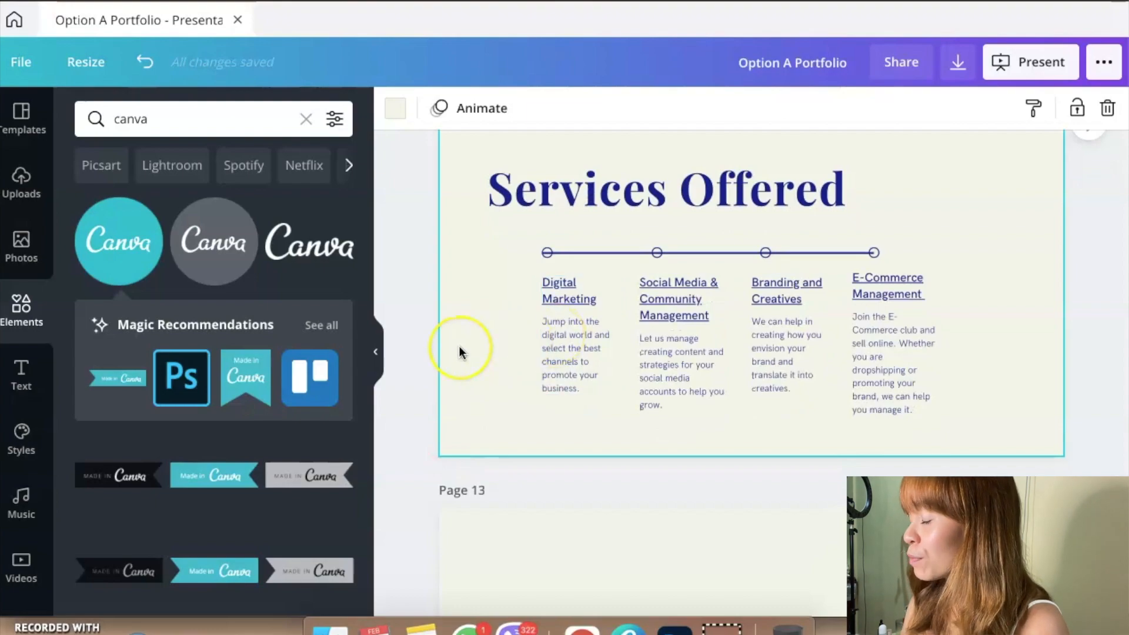
Step: Review the closing slides on pages 13 and 14, from the "Talk to us!" invitation to the contact details
scroll(460, 352, "down", 3)
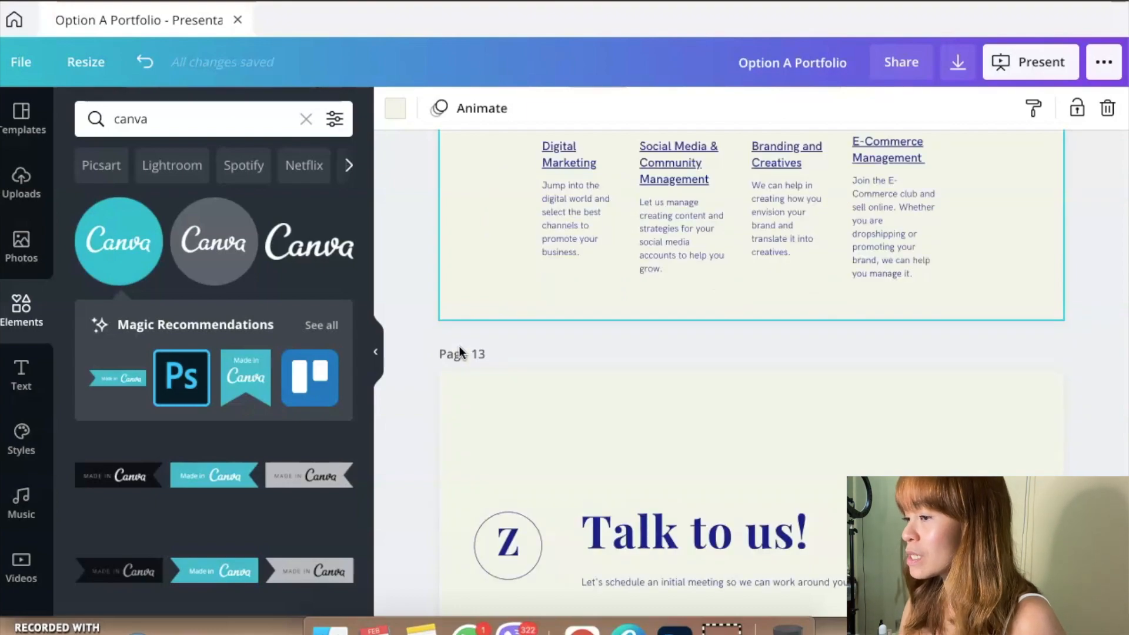
scroll(459, 351, "down", 4)
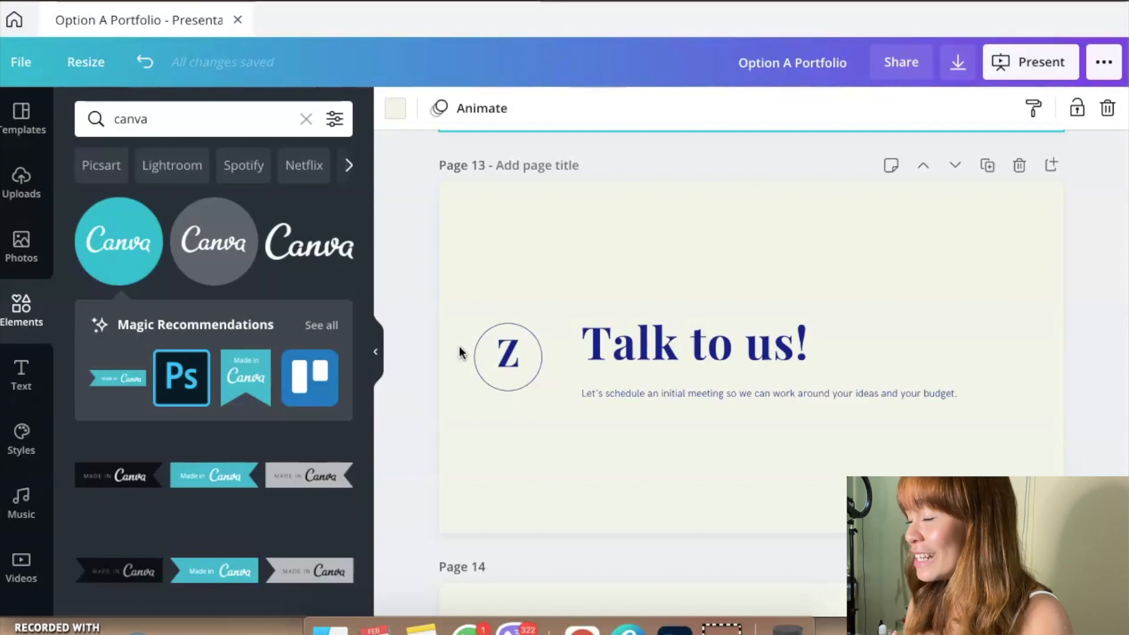
scroll(460, 352, "down", 3)
scroll(460, 352, "up", 2)
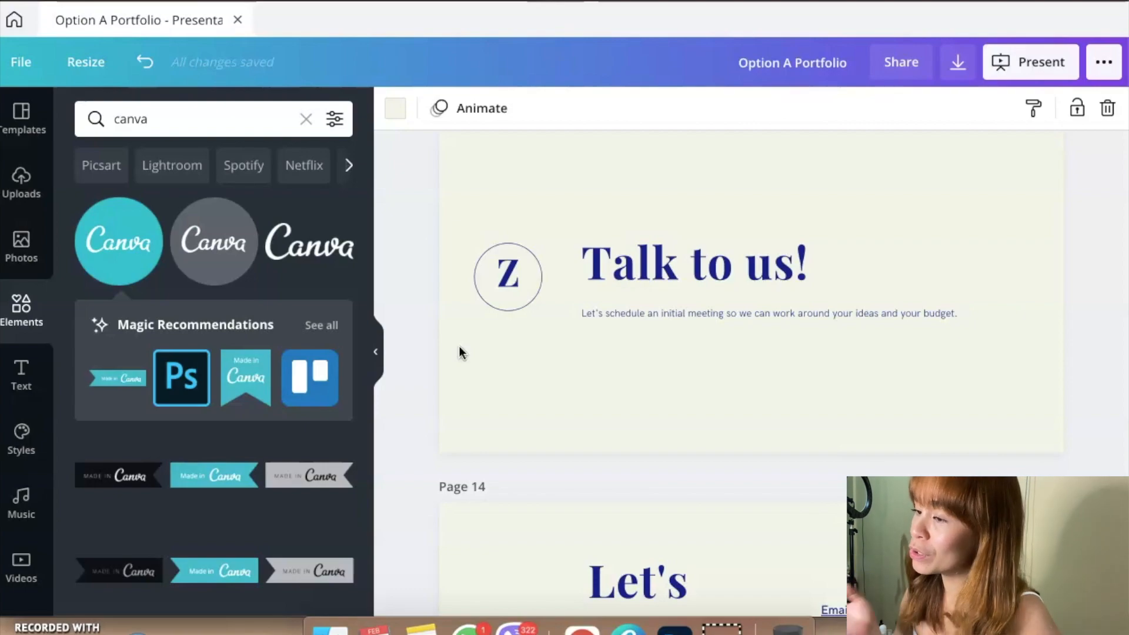
scroll(459, 346, "down", 1)
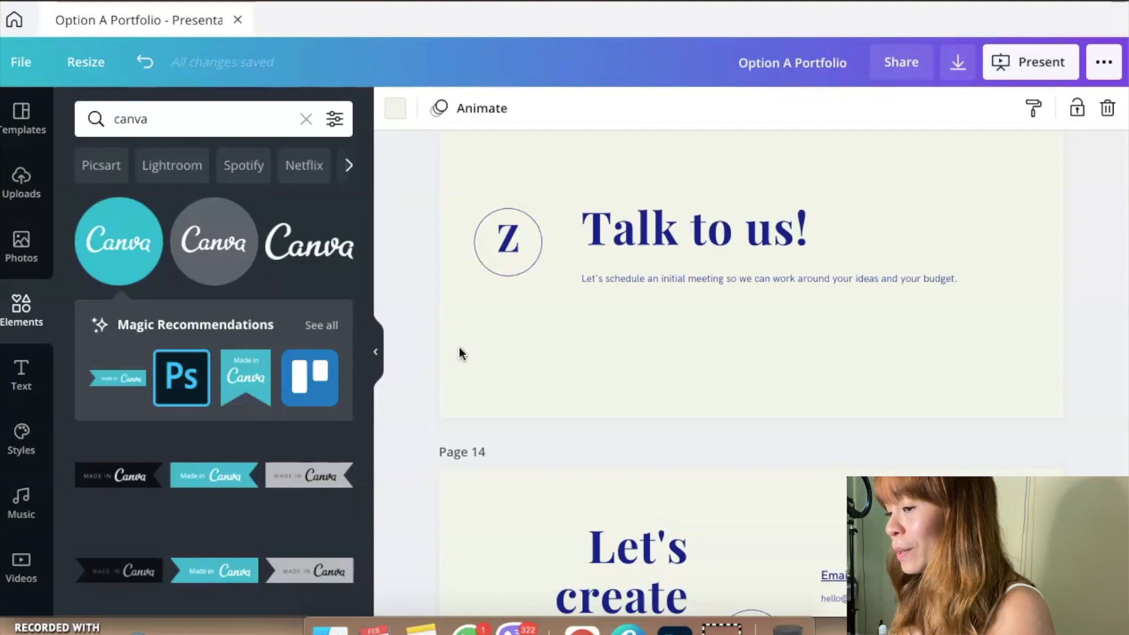
scroll(459, 348, "down", 4)
scroll(459, 353, "down", 1)
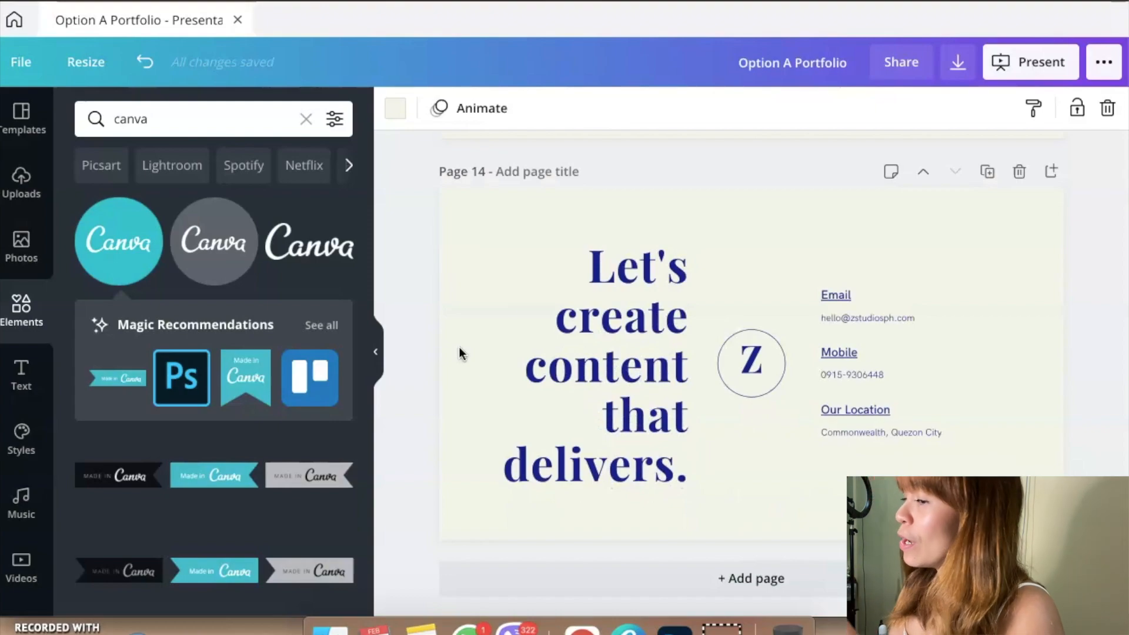